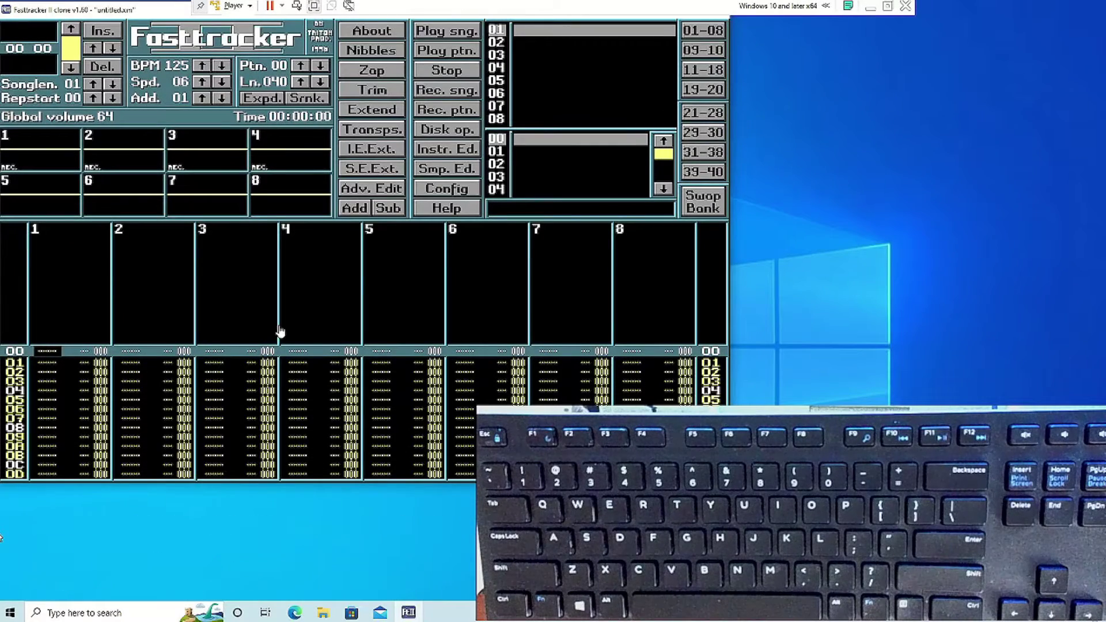
# Step: Open the Miscellaneous configuration and place the cursor in a Default directories field
pyautogui.click(430, 189)
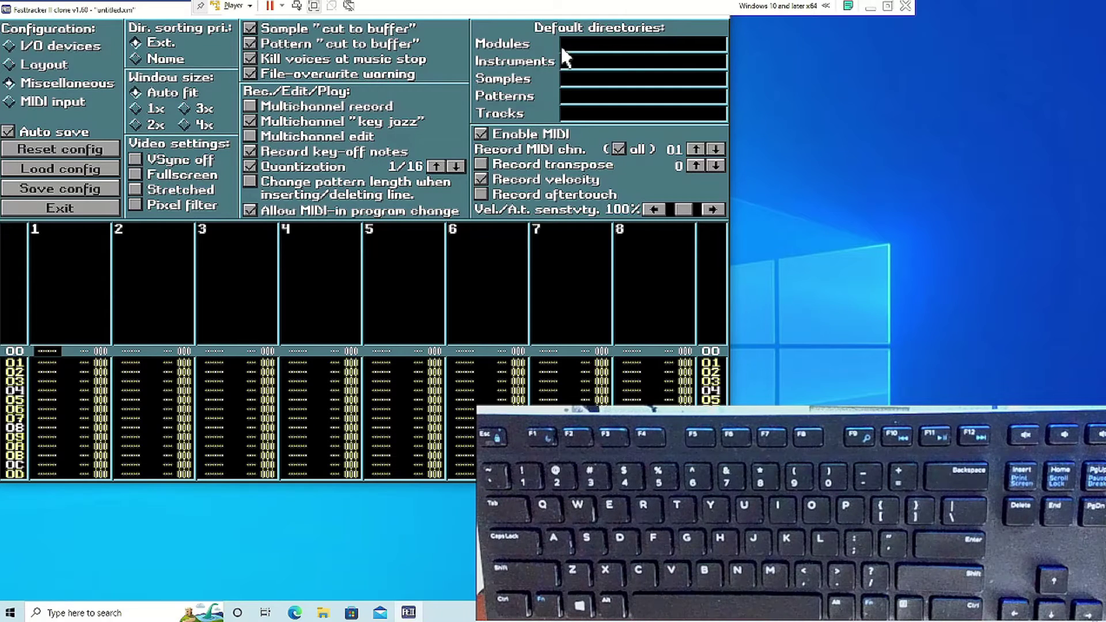
pyautogui.click(570, 96)
# Step: Copy the Documents Samples folder's location path from its Properties dialog in File Explorer
pyautogui.click(322, 612)
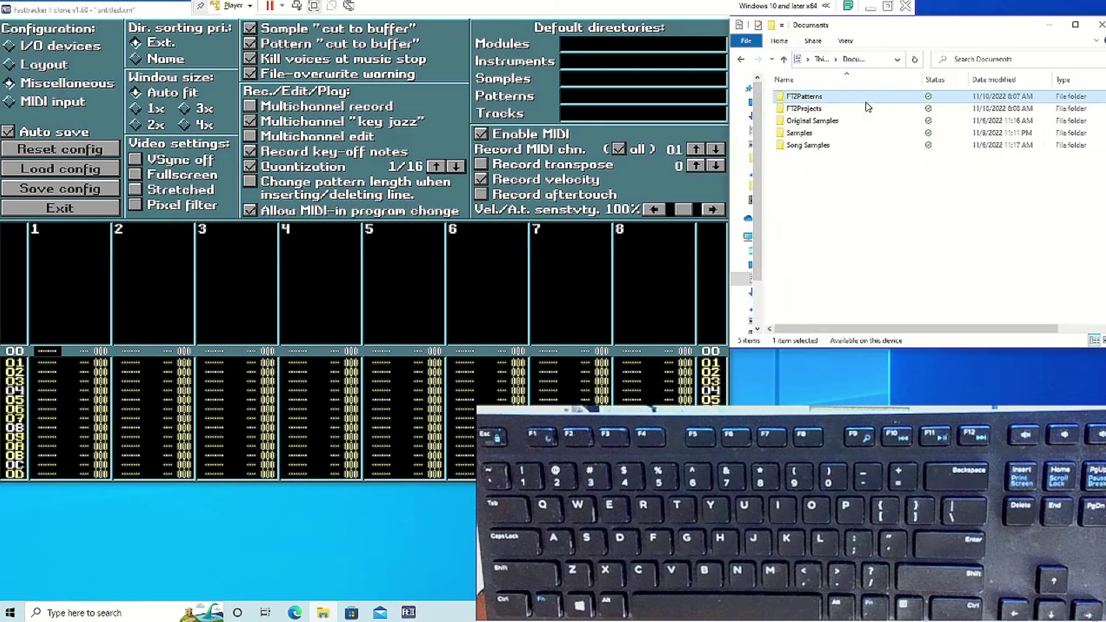
pyautogui.click(818, 137)
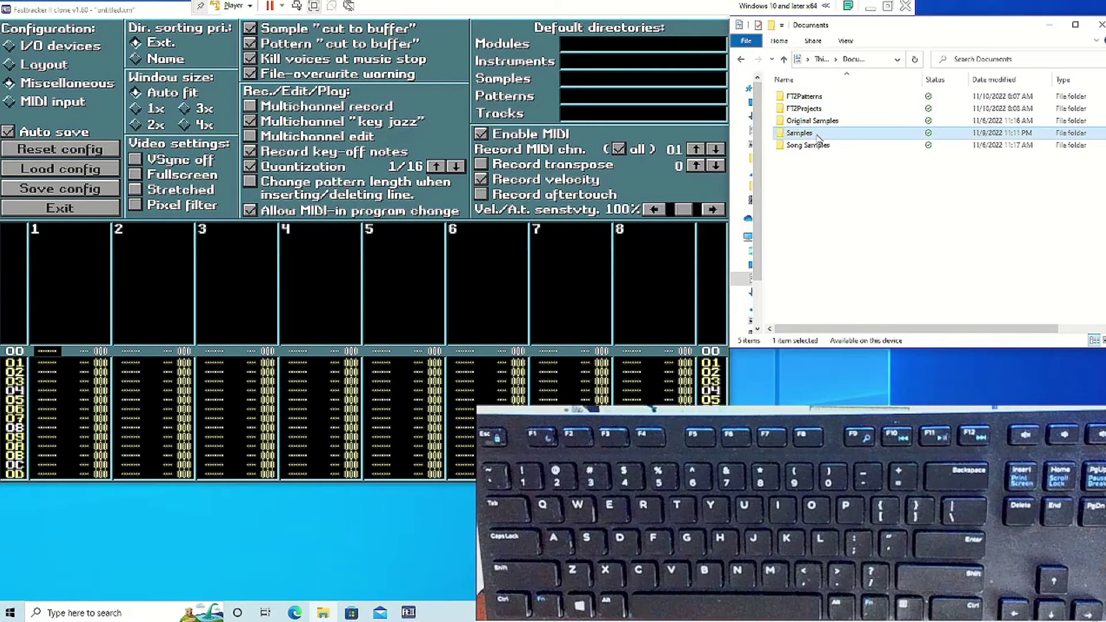
pyautogui.rightClick(816, 134)
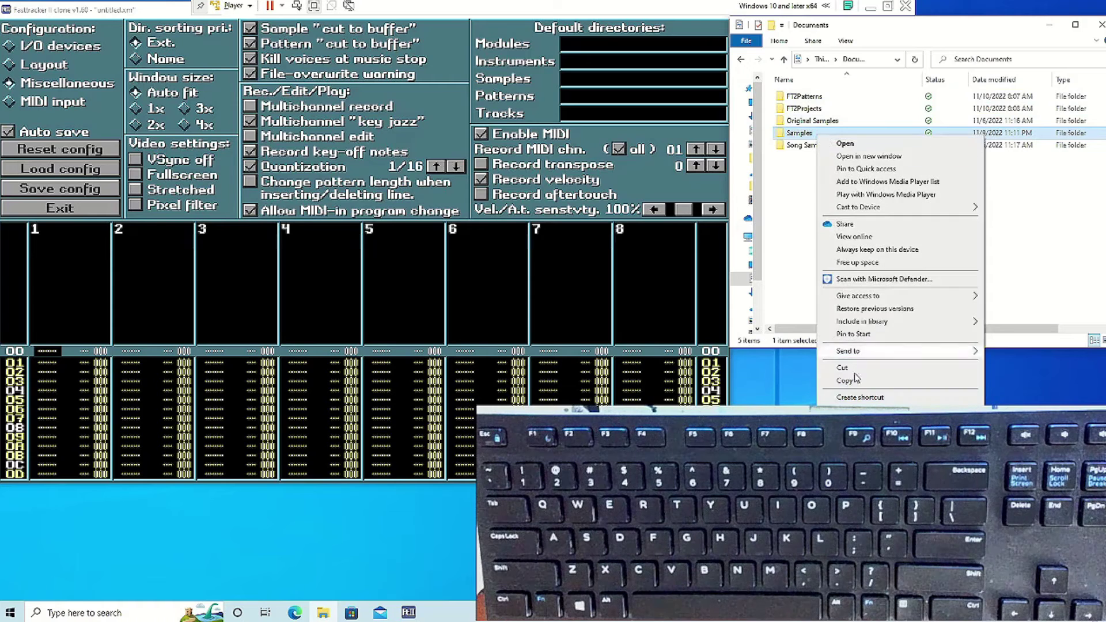
pyautogui.click(858, 378)
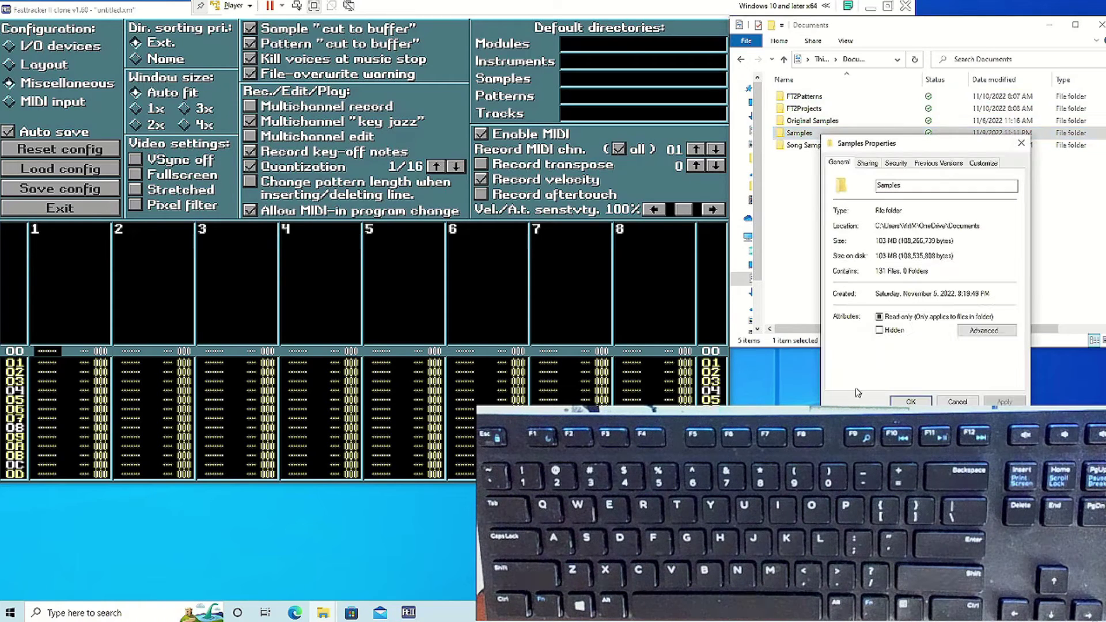
pyautogui.moveTo(971, 226); pyautogui.dragTo(891, 230)
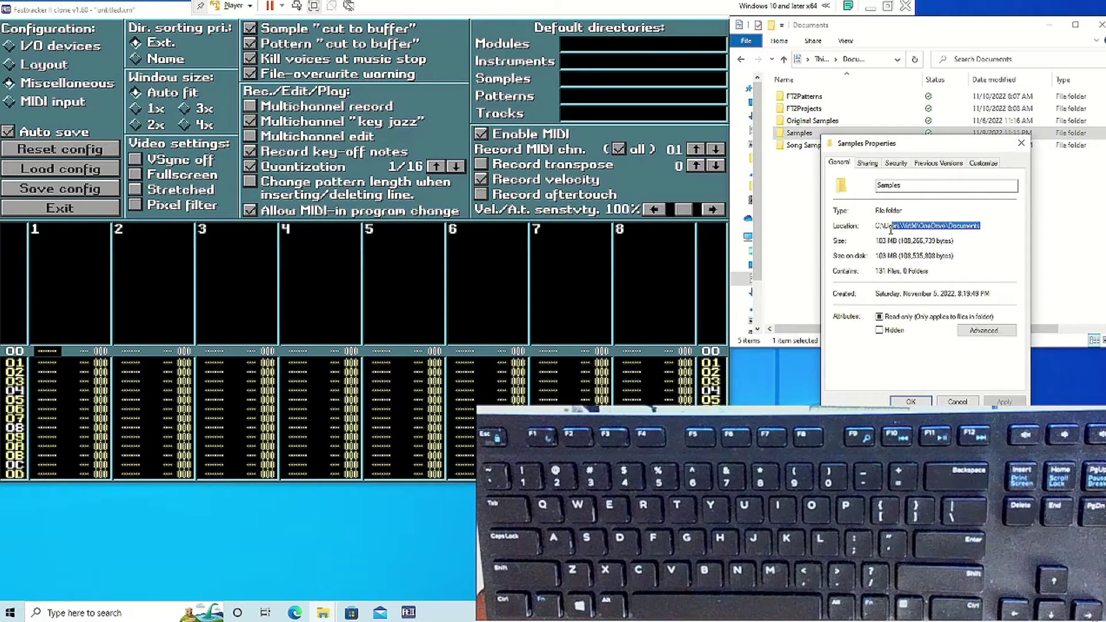
pyautogui.rightClick(878, 228)
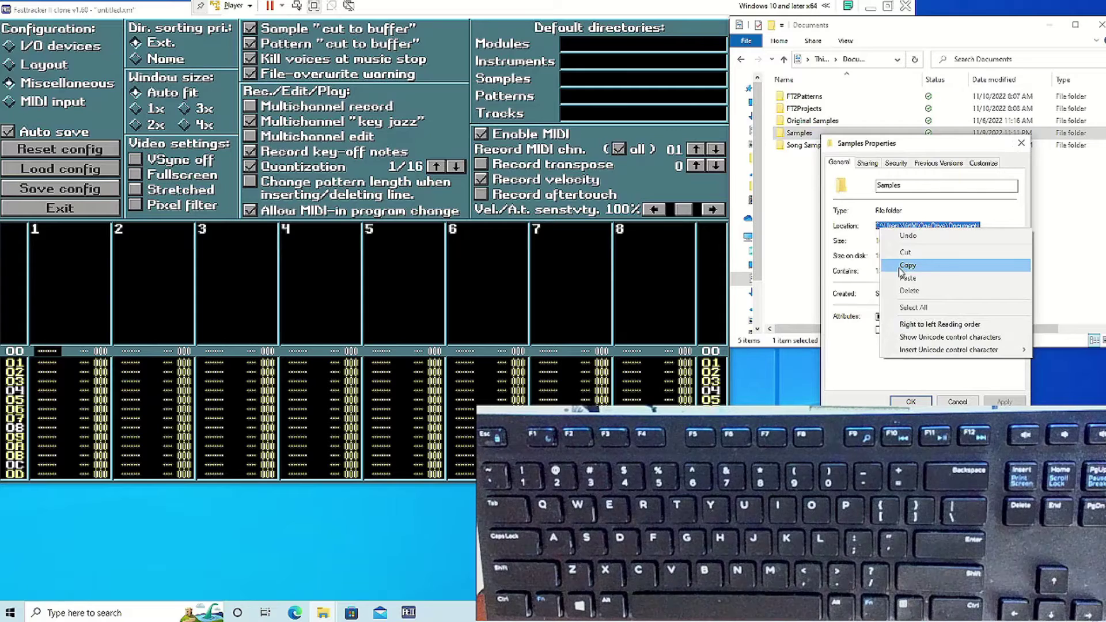
pyautogui.click(921, 261)
pyautogui.click(590, 79)
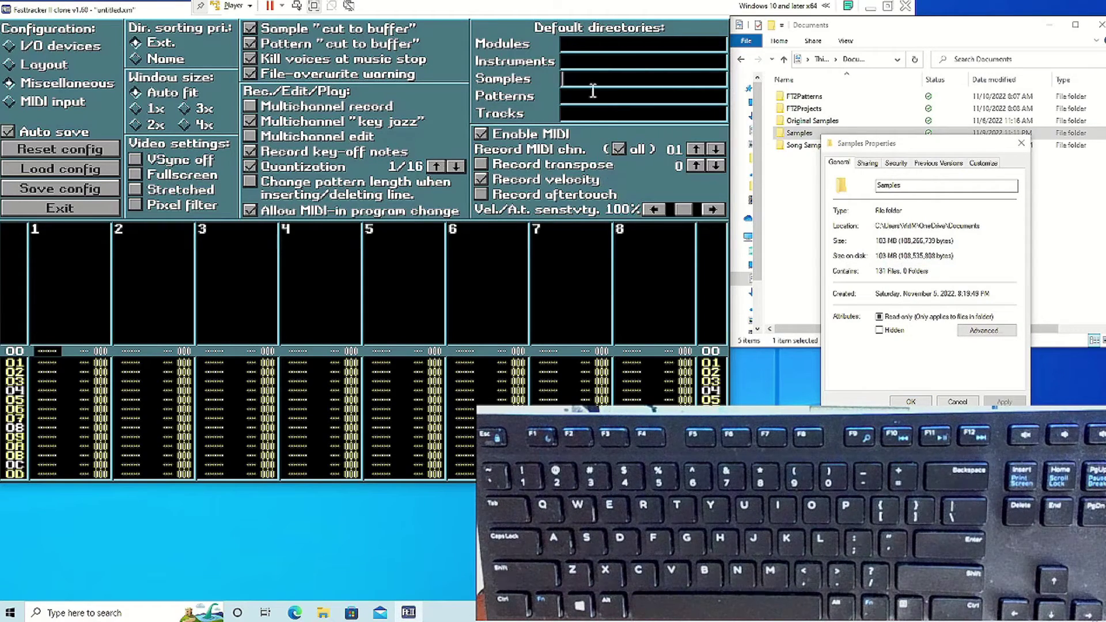
# Step: Set the Samples default directory to the pasted path plus \Samples and close the Properties dialog
pyautogui.hotkey('ctrl', 'v')
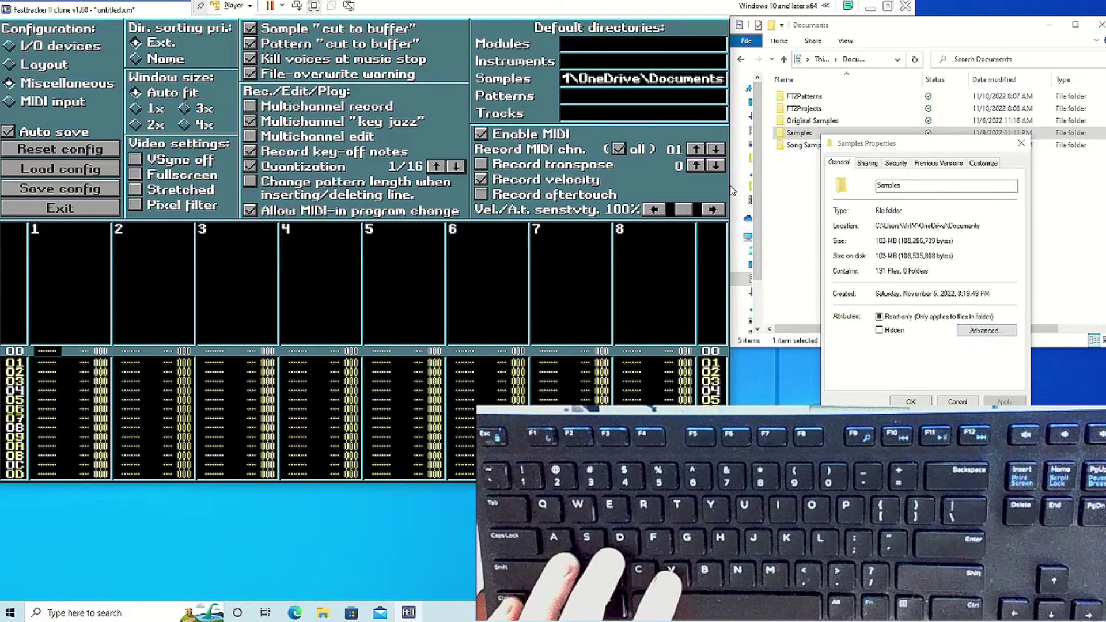
pyautogui.write('\\')
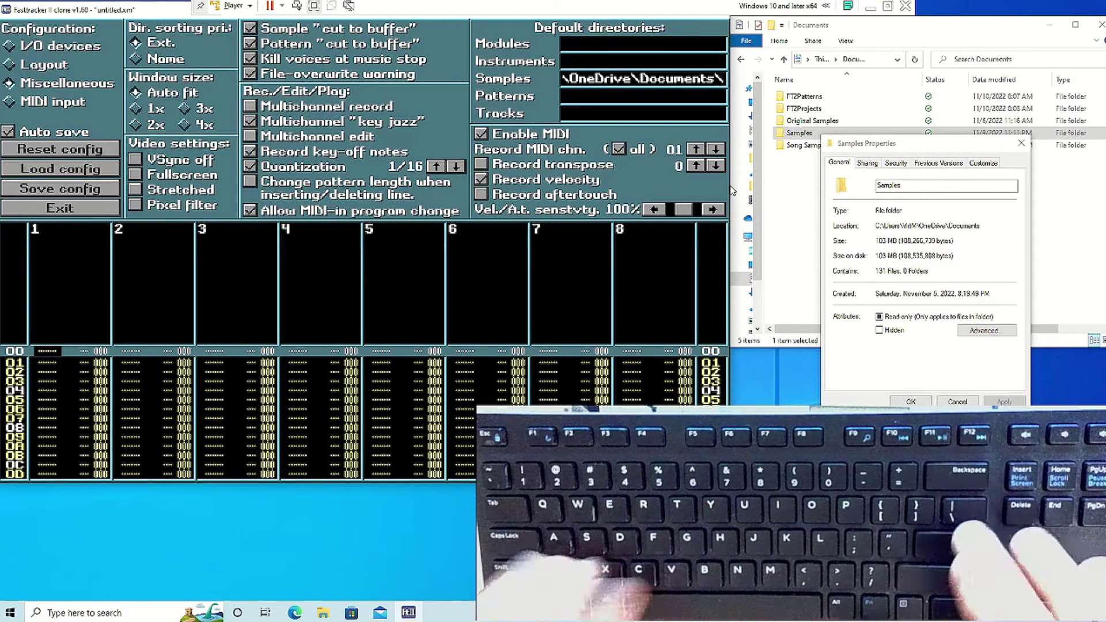
pyautogui.write('Sam')
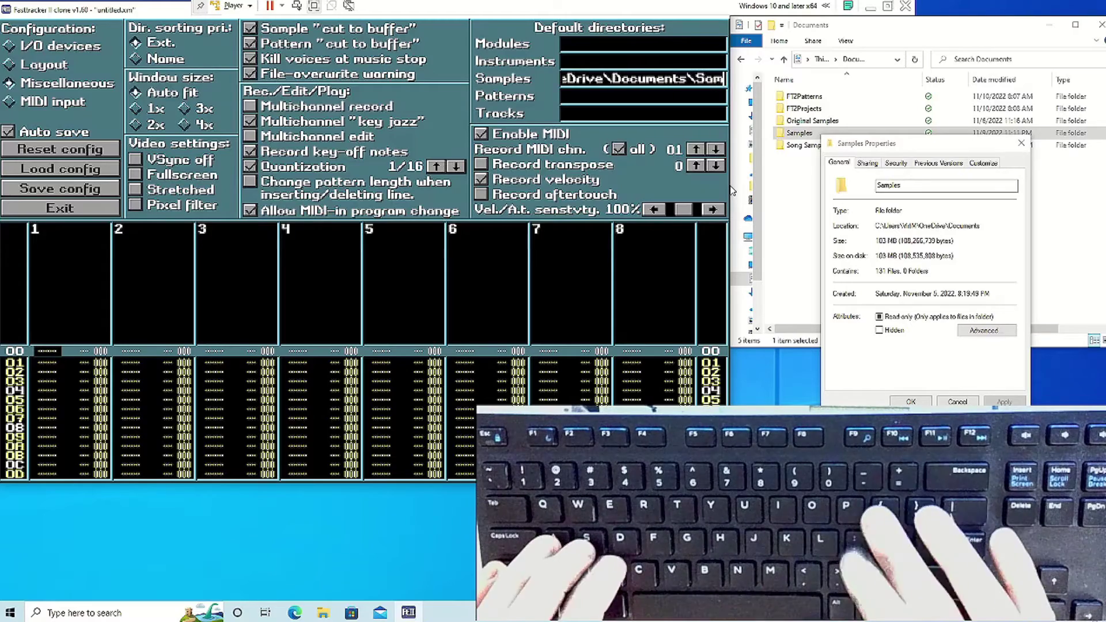
pyautogui.write('ples')
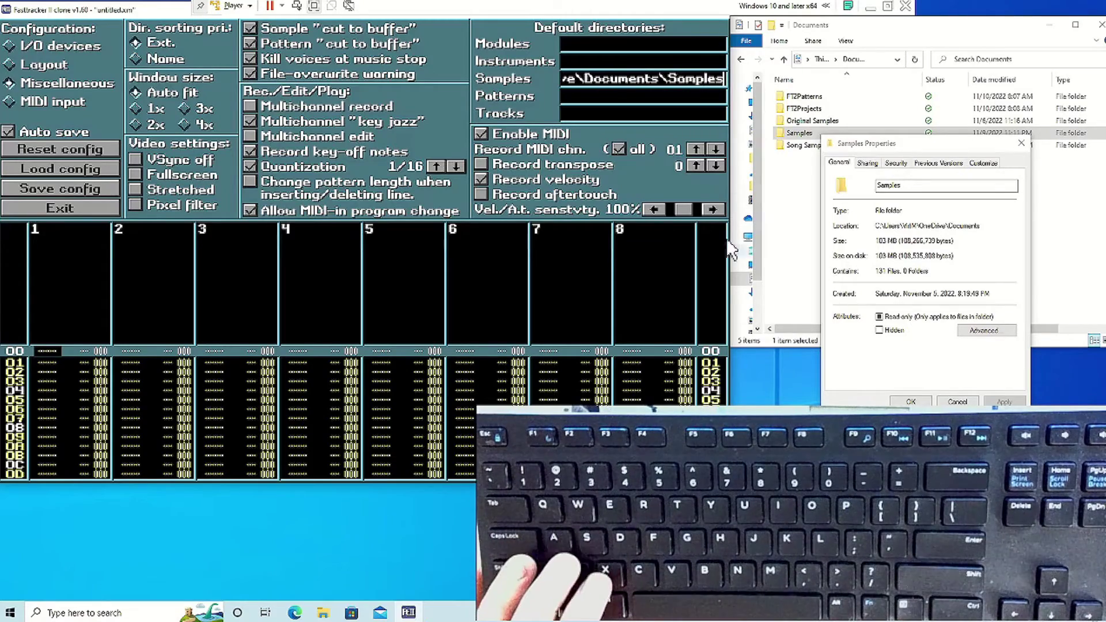
pyautogui.click(909, 402)
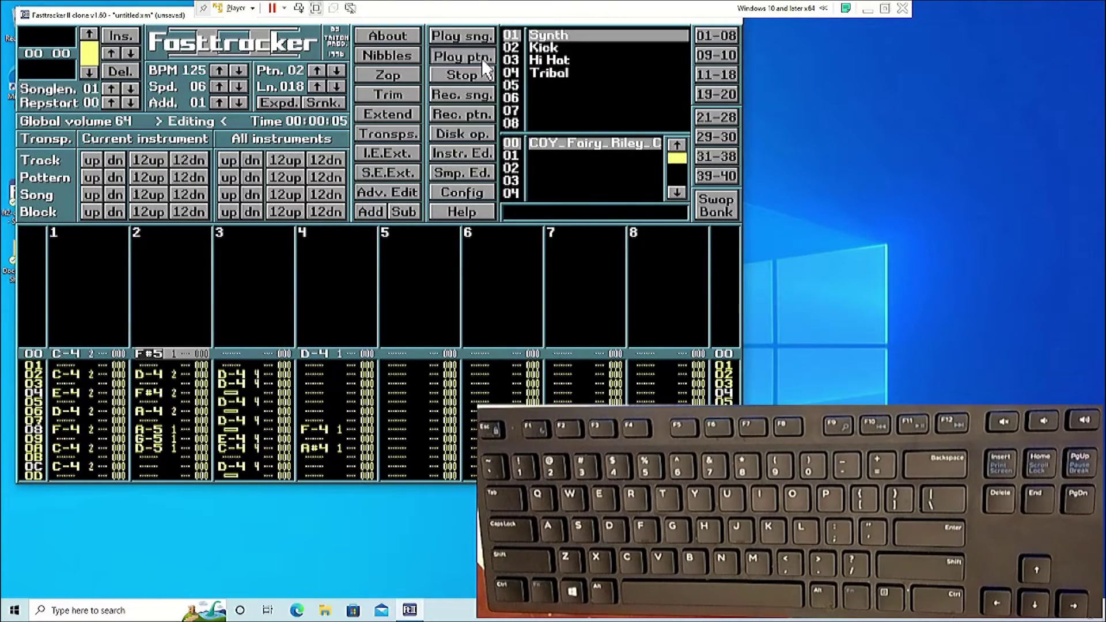
# Step: Play and stop the current pattern, zap the song data, then open Zap again
pyautogui.click(481, 58)
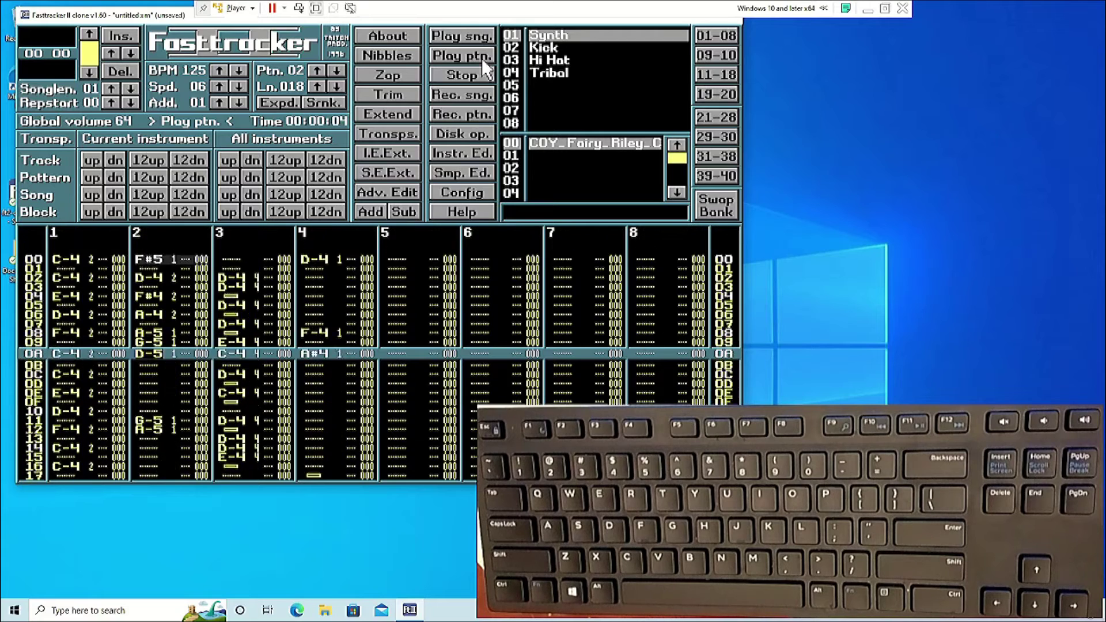
pyautogui.click(462, 76)
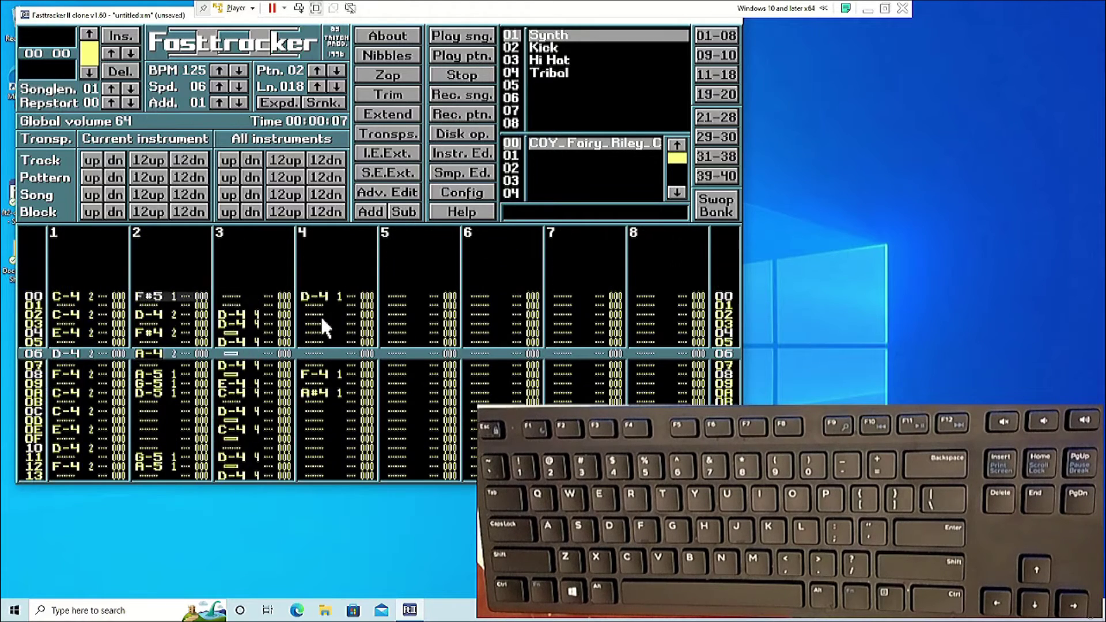
pyautogui.click(381, 72)
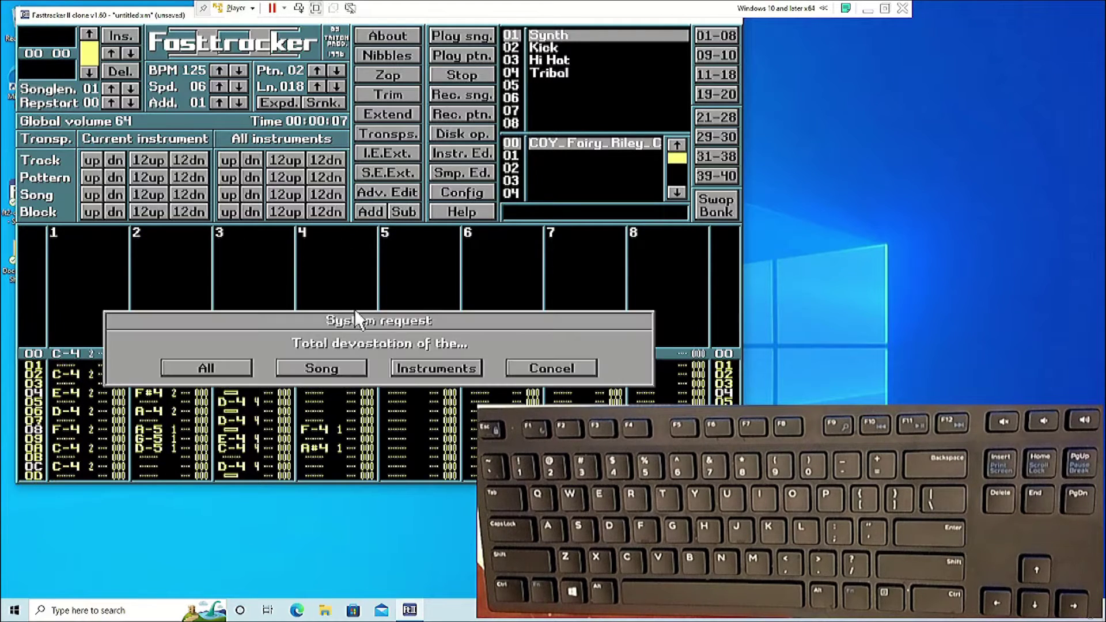
pyautogui.click(345, 369)
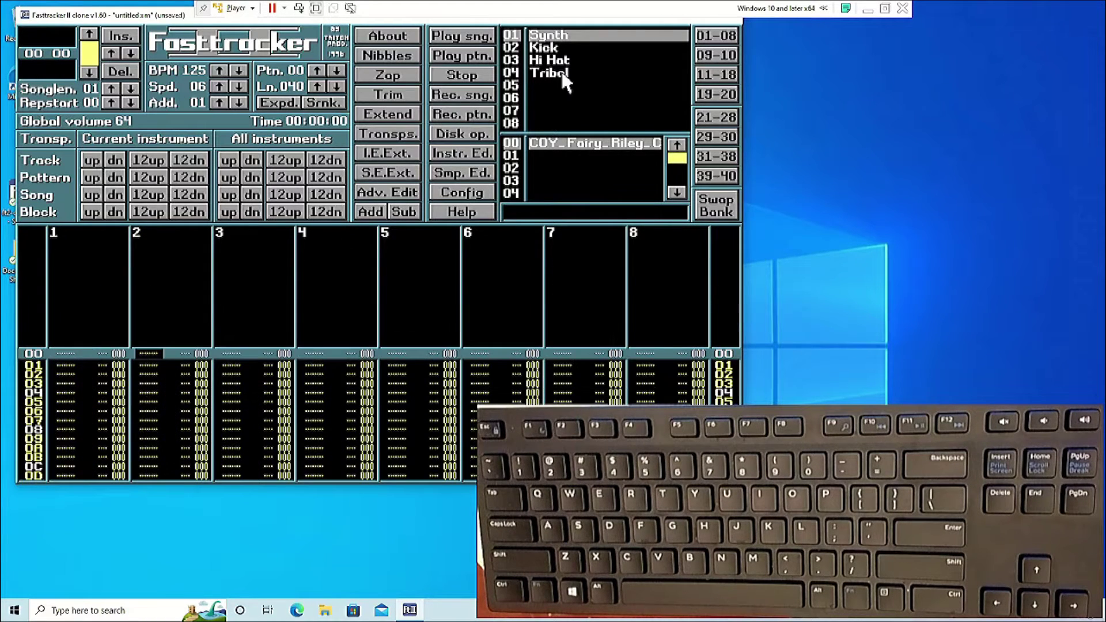
pyautogui.click(390, 73)
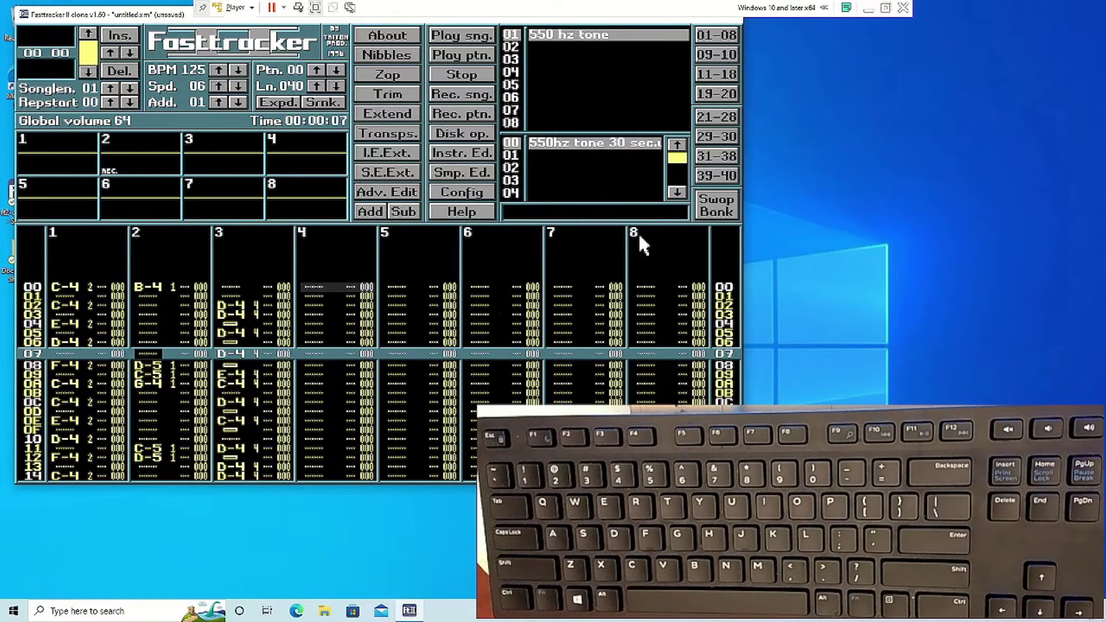
# Step: Reduce the song from 8 to 2 channels with Sub, then add channels back up to 8
pyautogui.click(404, 211)
pyautogui.click(403, 212)
pyautogui.click(403, 211)
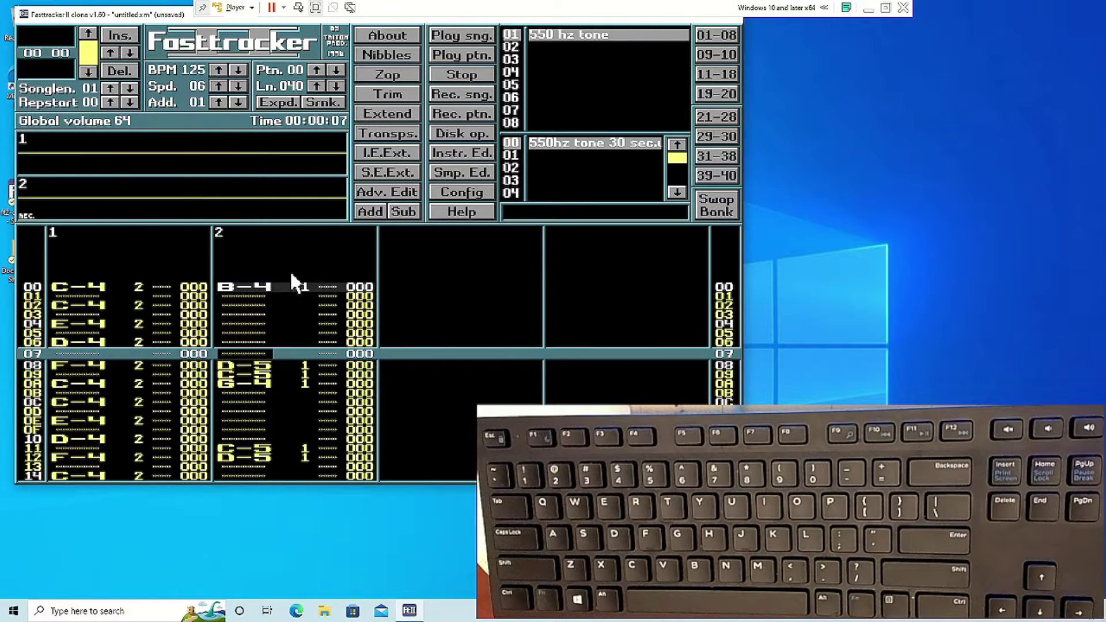
pyautogui.click(370, 211)
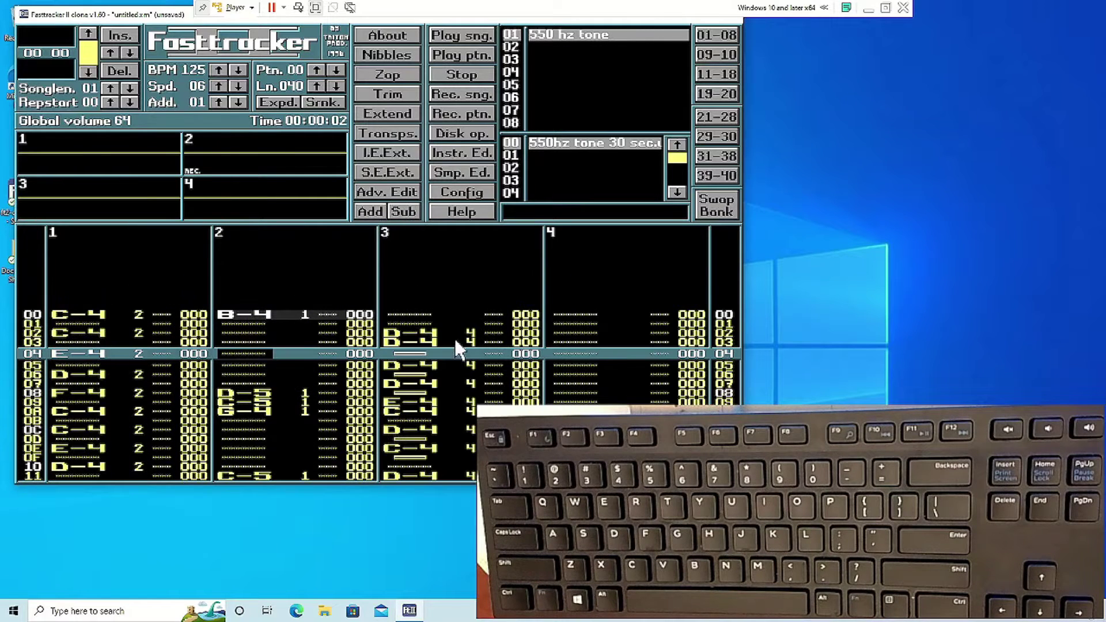
pyautogui.click(369, 212)
pyautogui.click(369, 212)
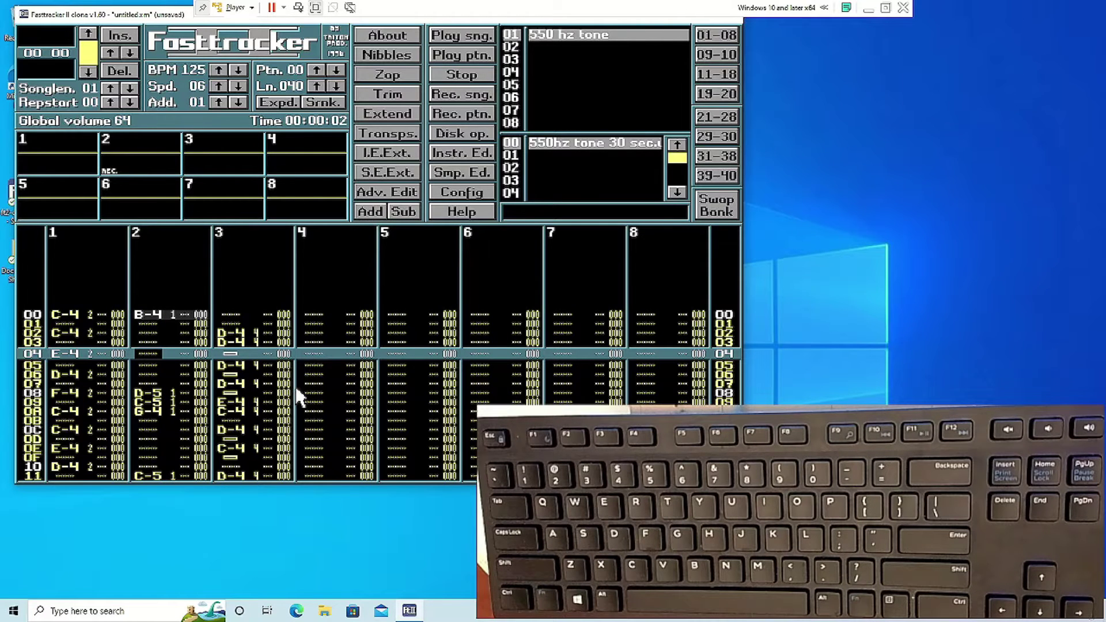
pyautogui.click(371, 207)
pyautogui.click(370, 207)
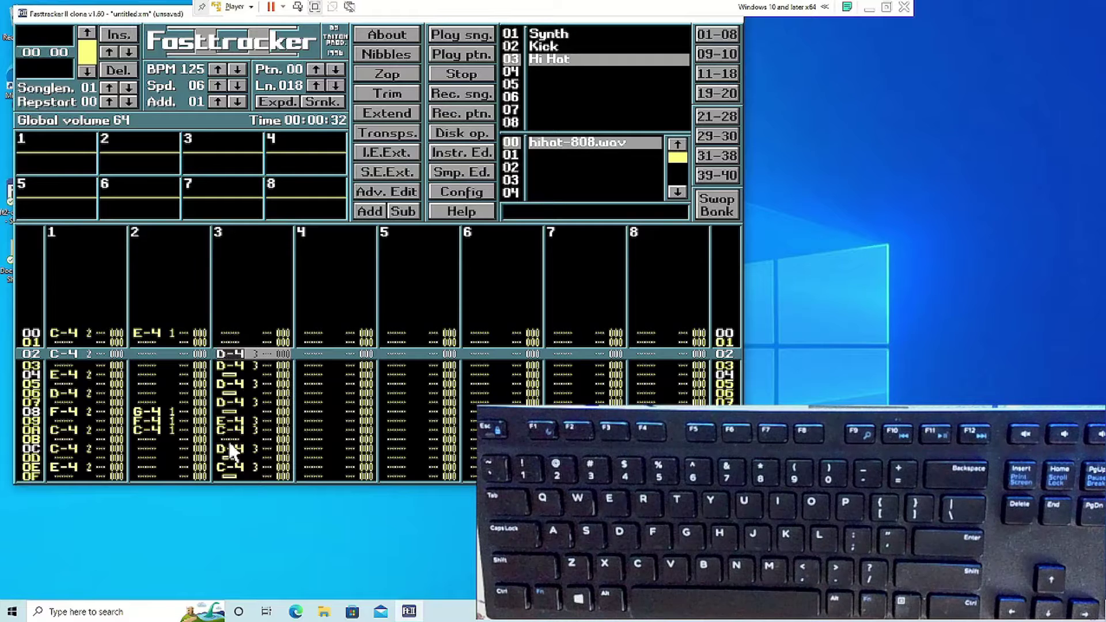
# Step: Load perc-tribal.wav into empty instrument slot 04 and name it Tribal
pyautogui.click(396, 192)
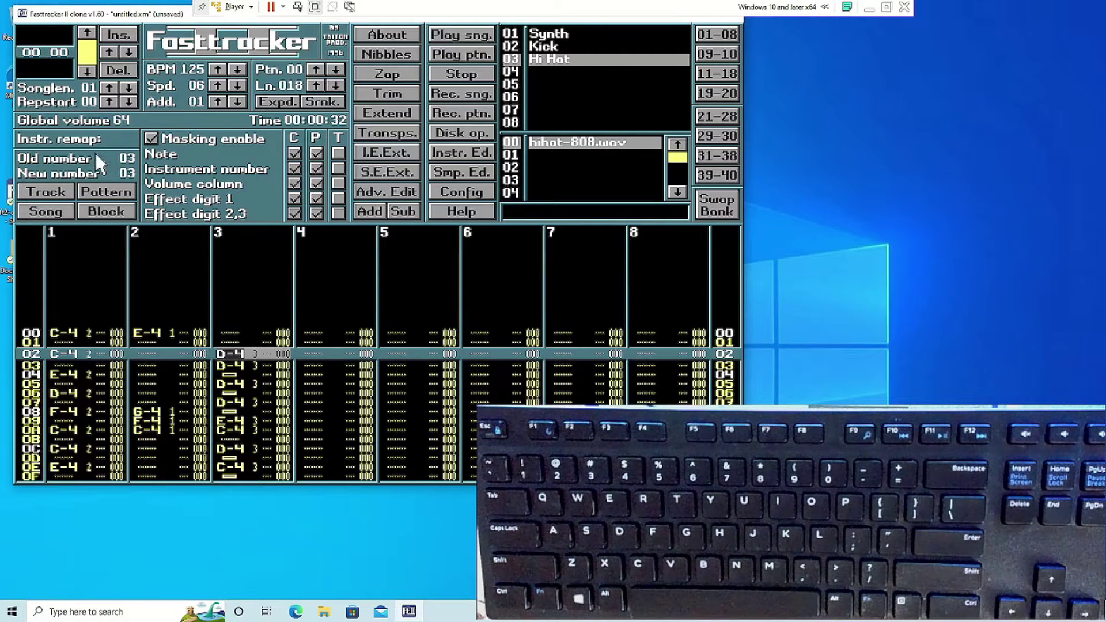
pyautogui.click(540, 73)
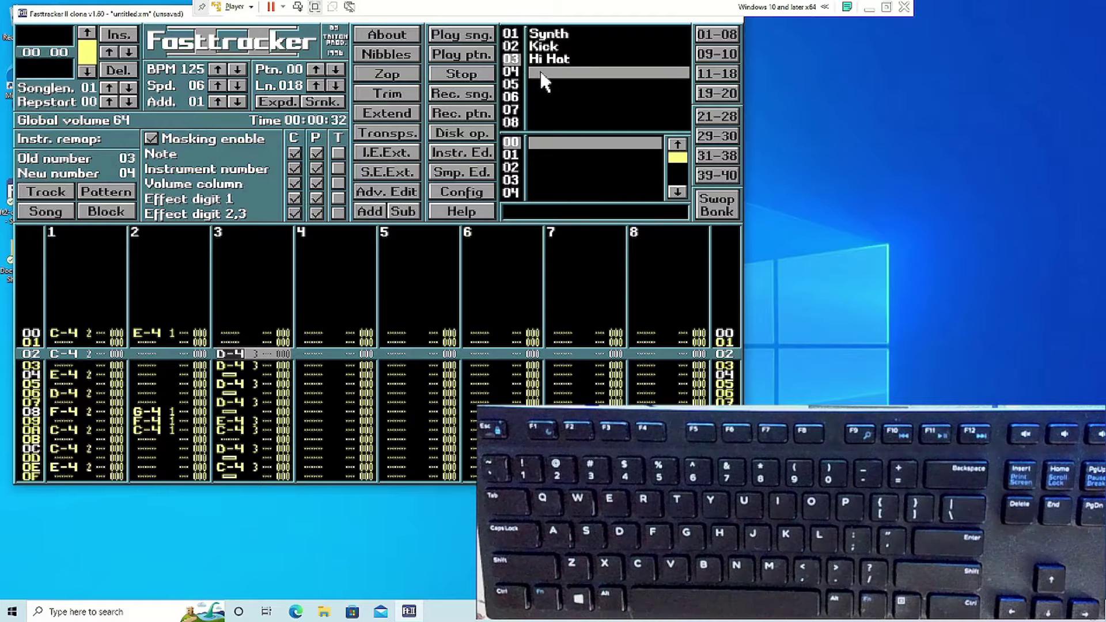
pyautogui.click(480, 134)
pyautogui.click(267, 147)
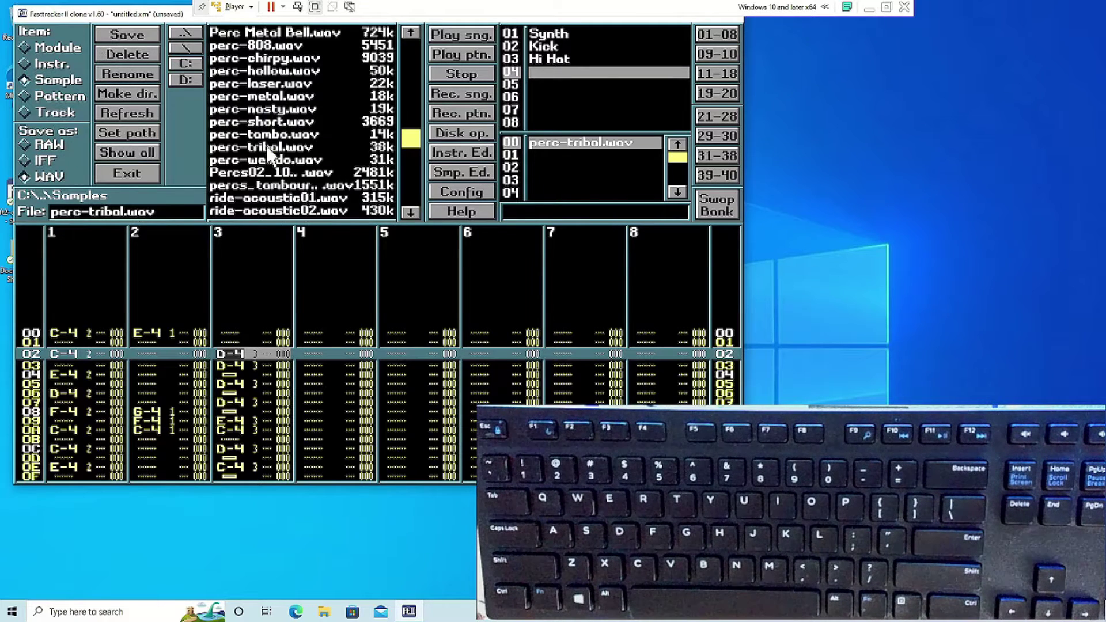
pyautogui.click(473, 170)
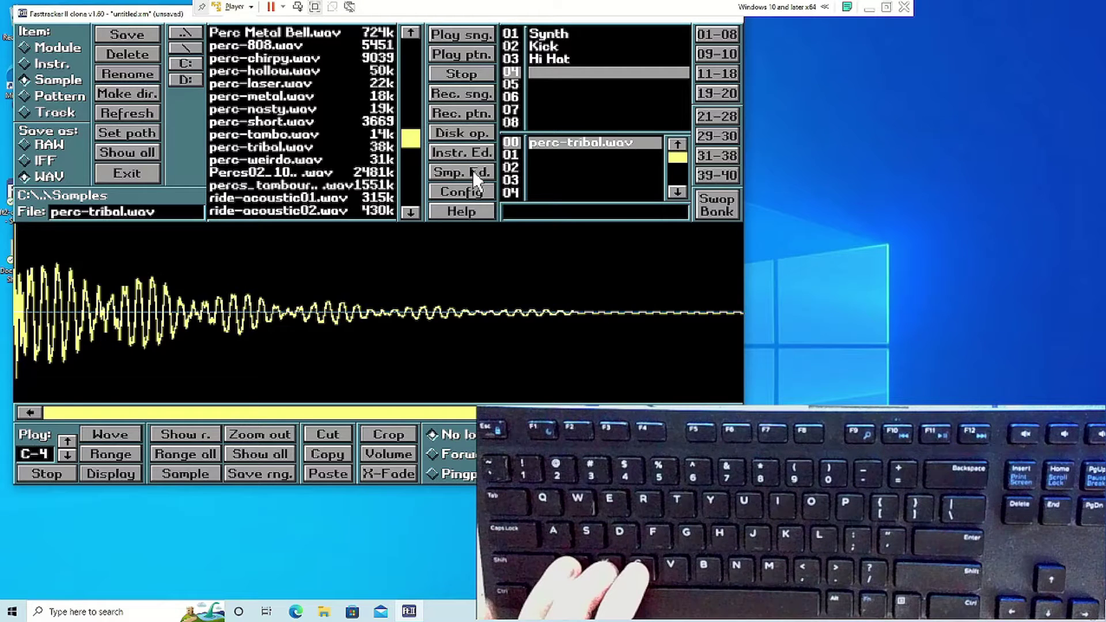
pyautogui.press('c')
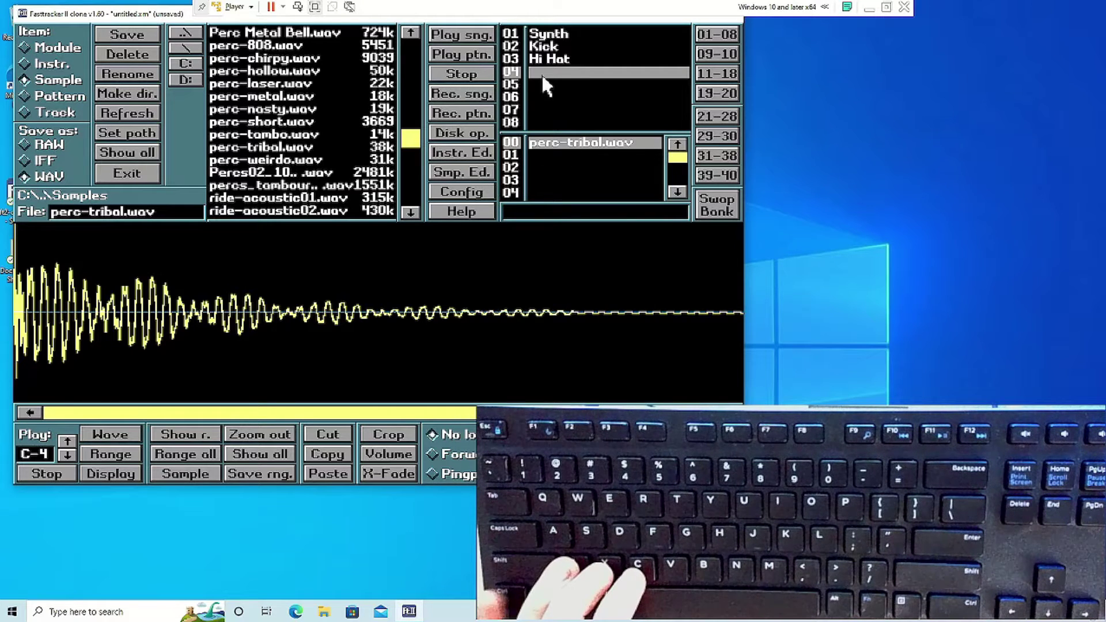
pyautogui.write('Tribal')
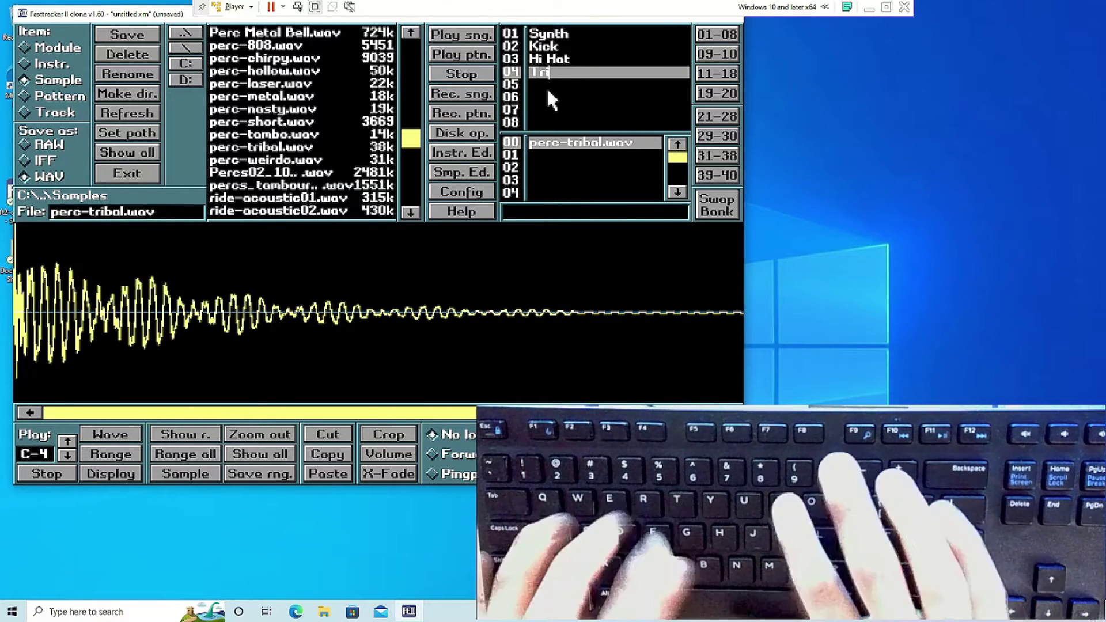
pyautogui.click(145, 172)
pyautogui.hotkey('ctrl', 's')
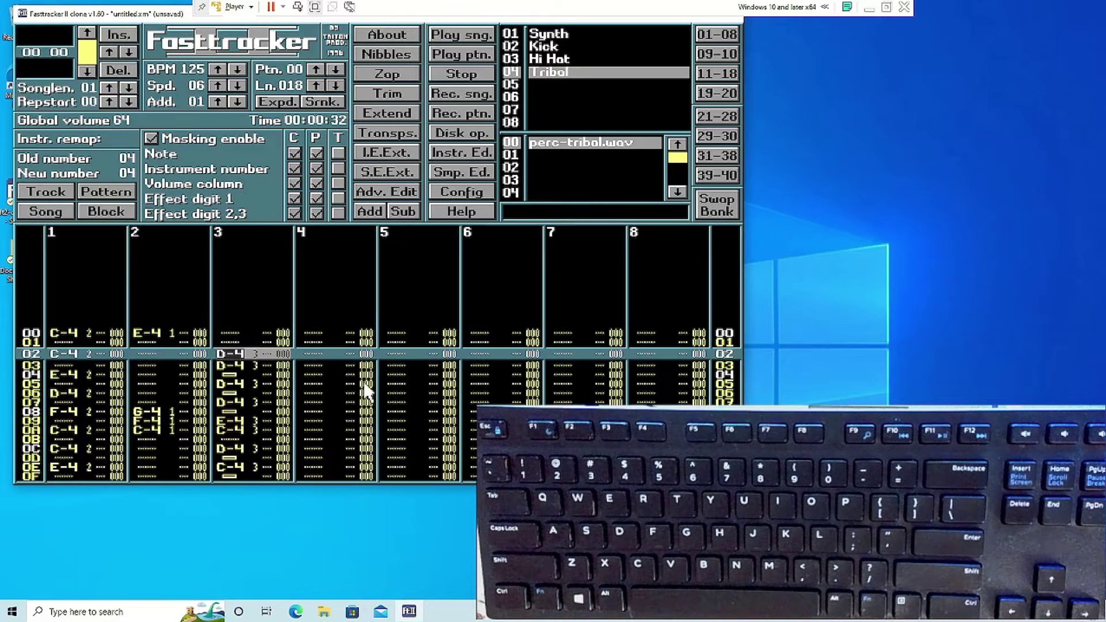
# Step: Remap channel 3's notes from instrument 03 to 04 and play the pattern
pyautogui.click(128, 157)
pyautogui.click(50, 190)
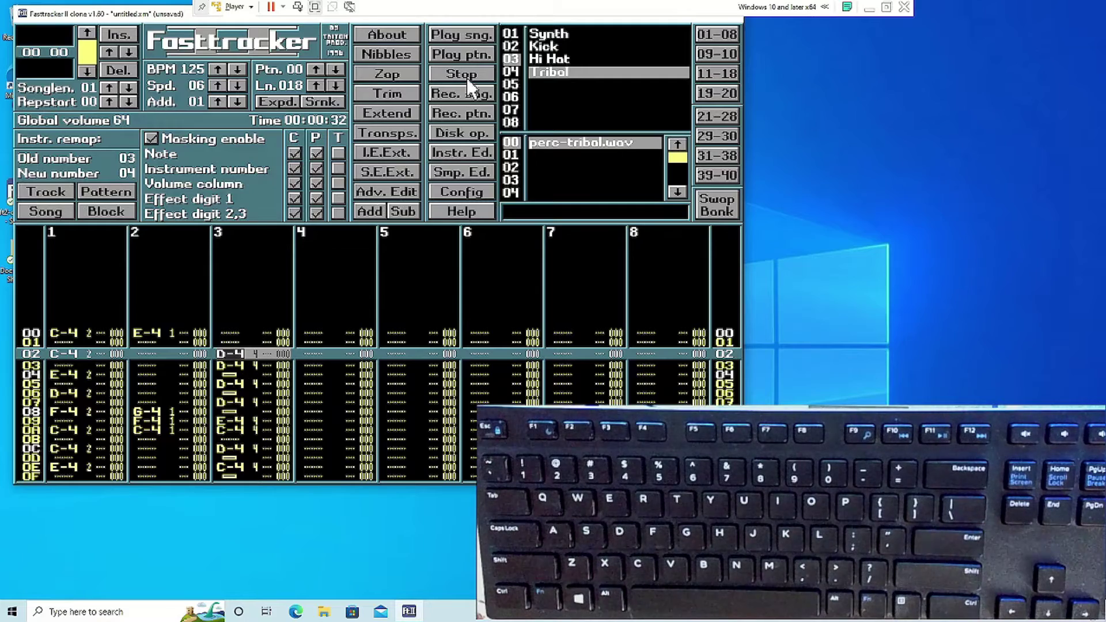
pyautogui.click(473, 55)
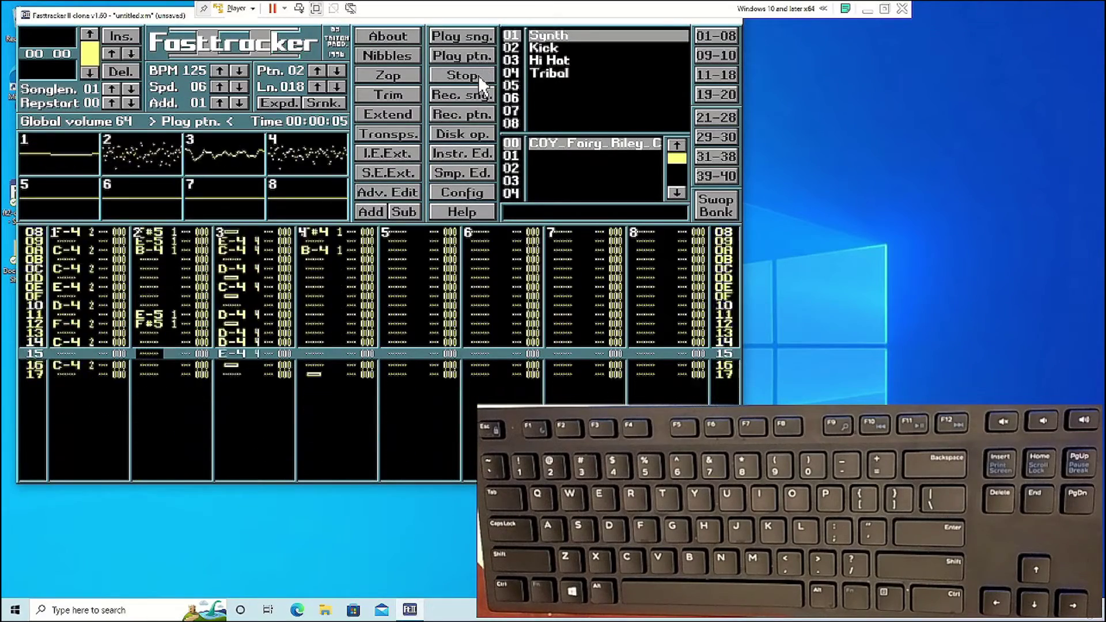
# Step: Stop playback and transpose channel 2's Synth notes up, trying the pattern and song transpose buttons
pyautogui.click(478, 75)
pyautogui.click(379, 134)
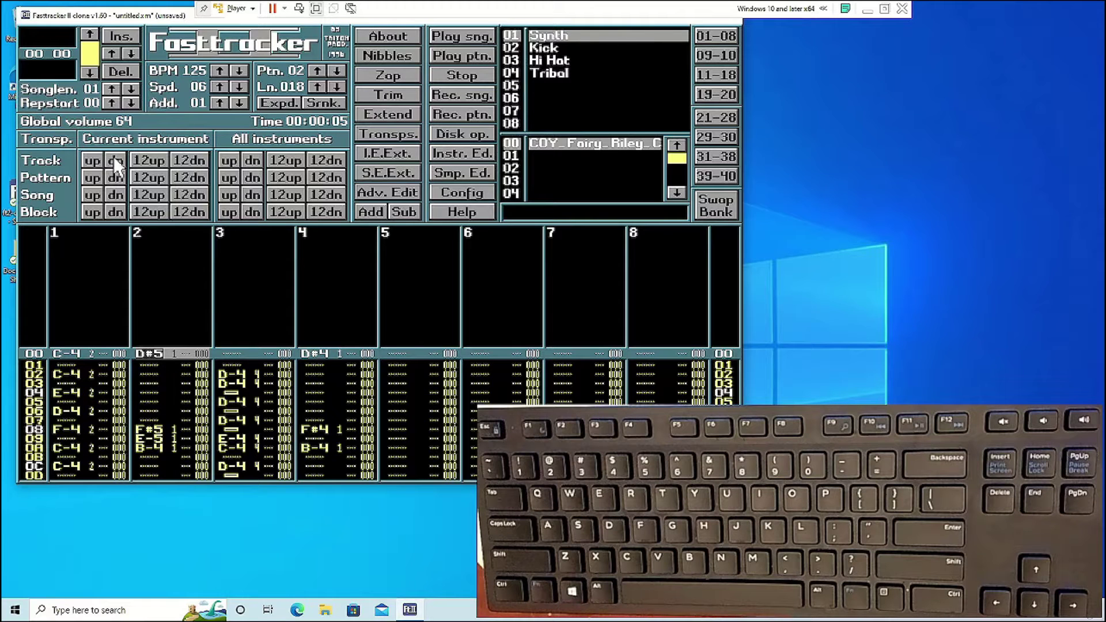
pyautogui.click(90, 160)
pyautogui.click(90, 160)
pyautogui.click(91, 160)
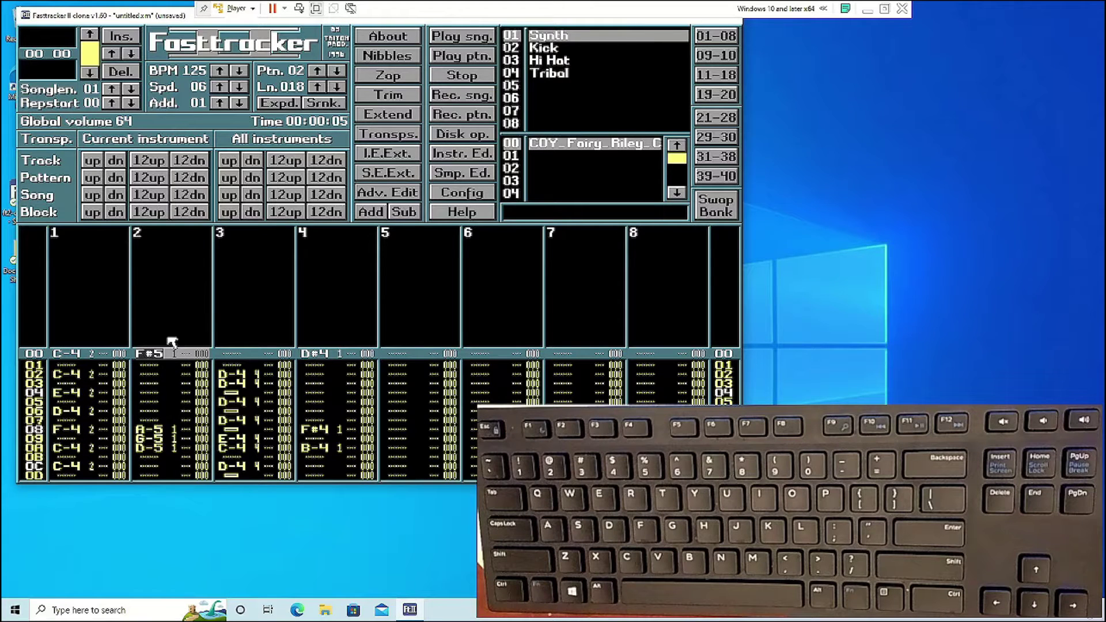
pyautogui.click(90, 177)
pyautogui.click(90, 177)
pyautogui.click(121, 179)
pyautogui.click(121, 179)
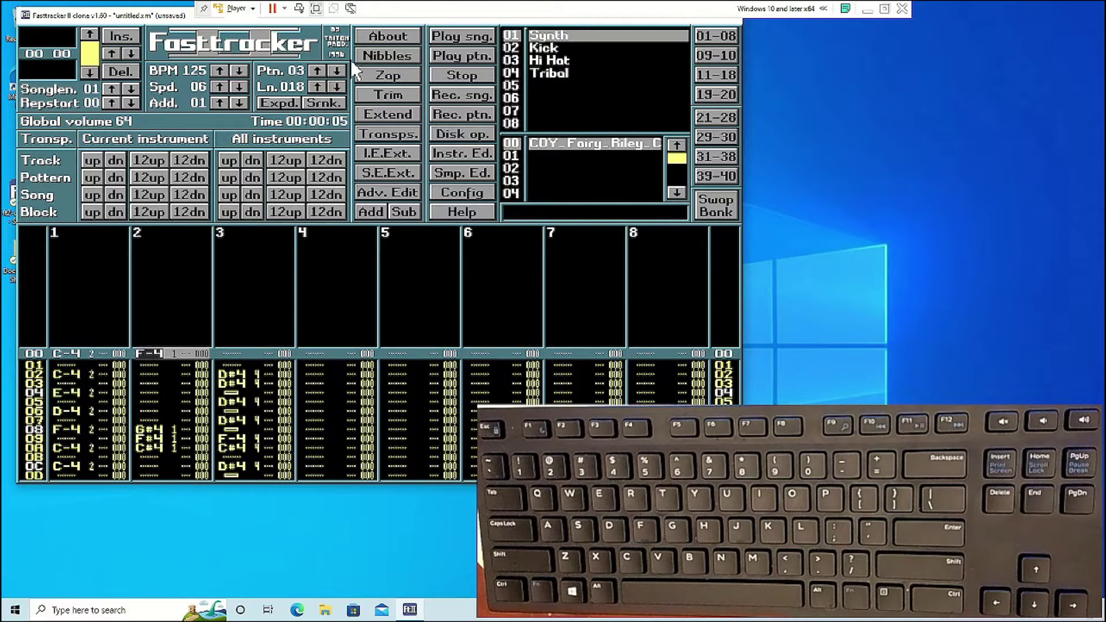
pyautogui.click(92, 194)
# Step: Compare patterns 03 and 02 while raising and lowering Synth notes across the song and channel 2
pyautogui.click(92, 194)
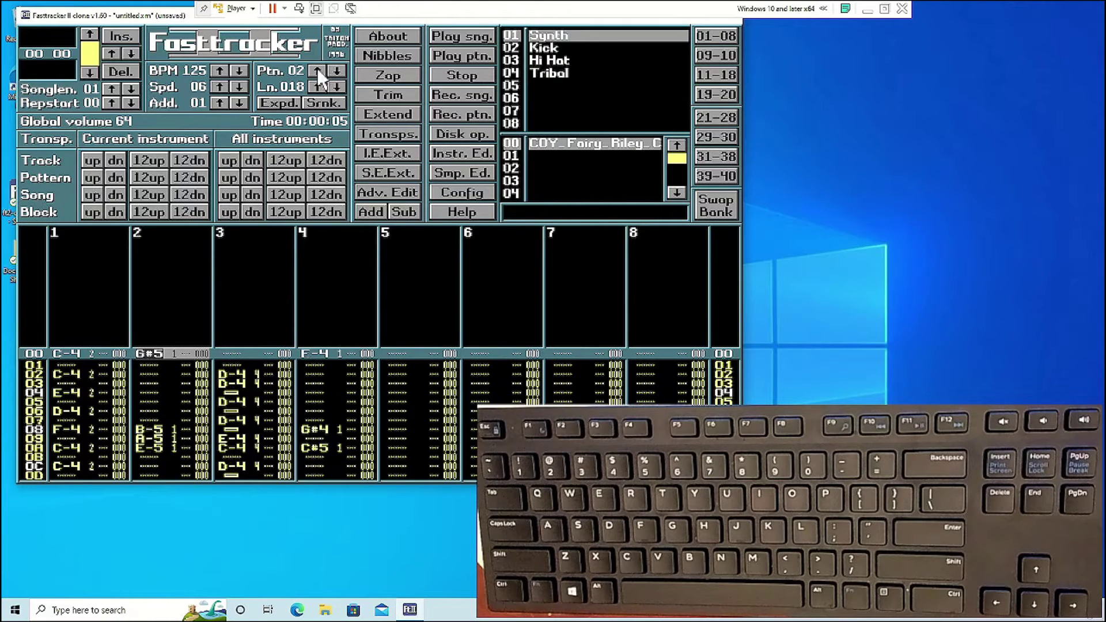
pyautogui.click(318, 70)
pyautogui.click(115, 194)
pyautogui.click(92, 195)
pyautogui.click(93, 195)
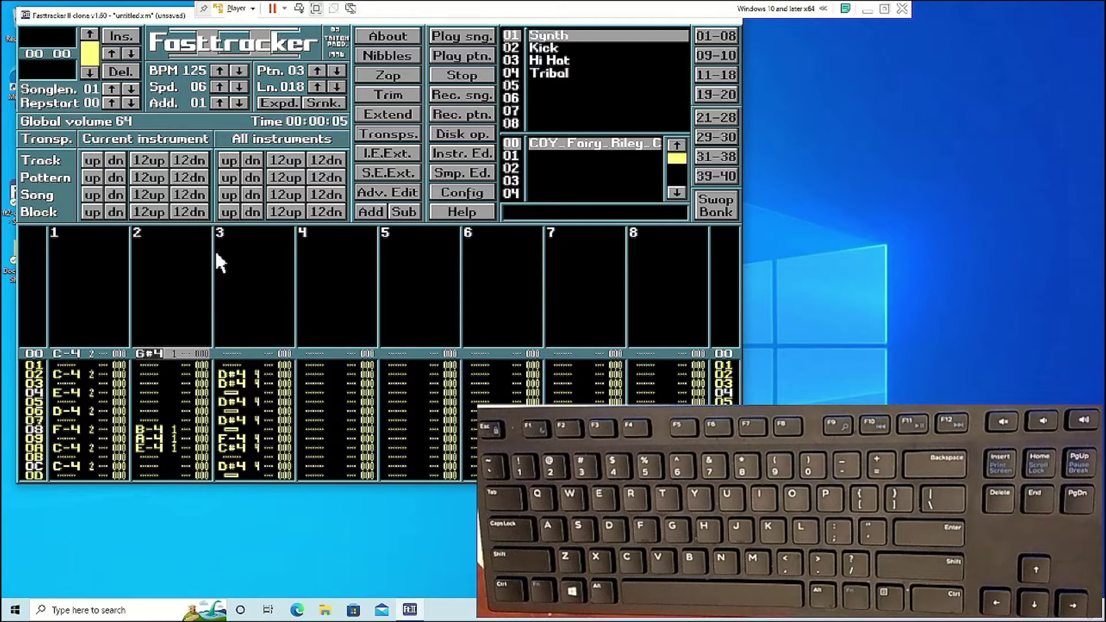
pyautogui.click(117, 194)
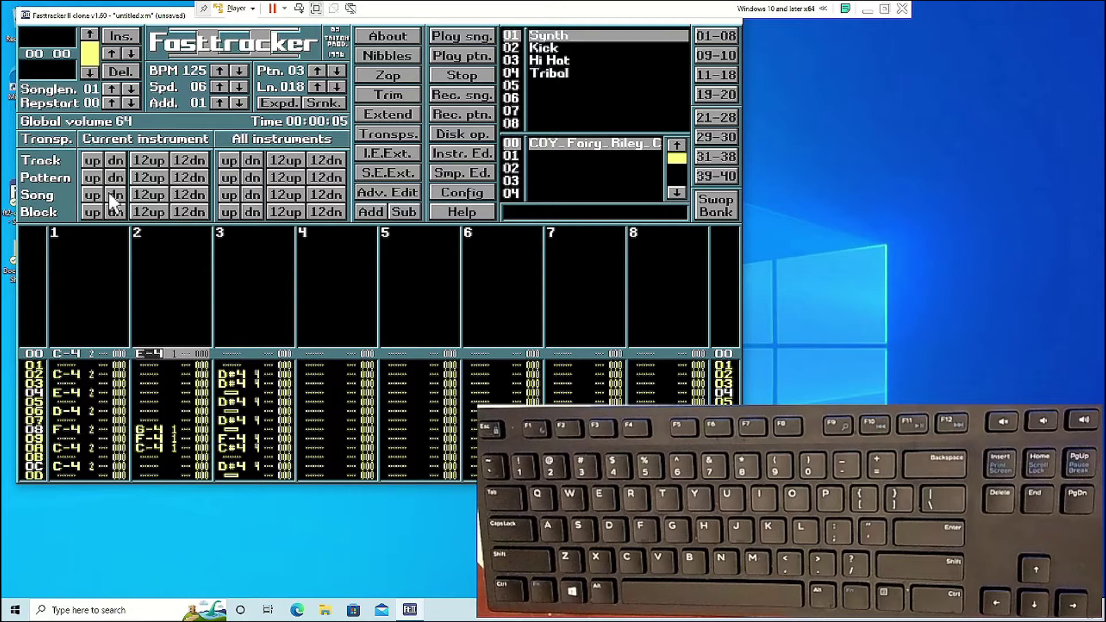
pyautogui.click(336, 70)
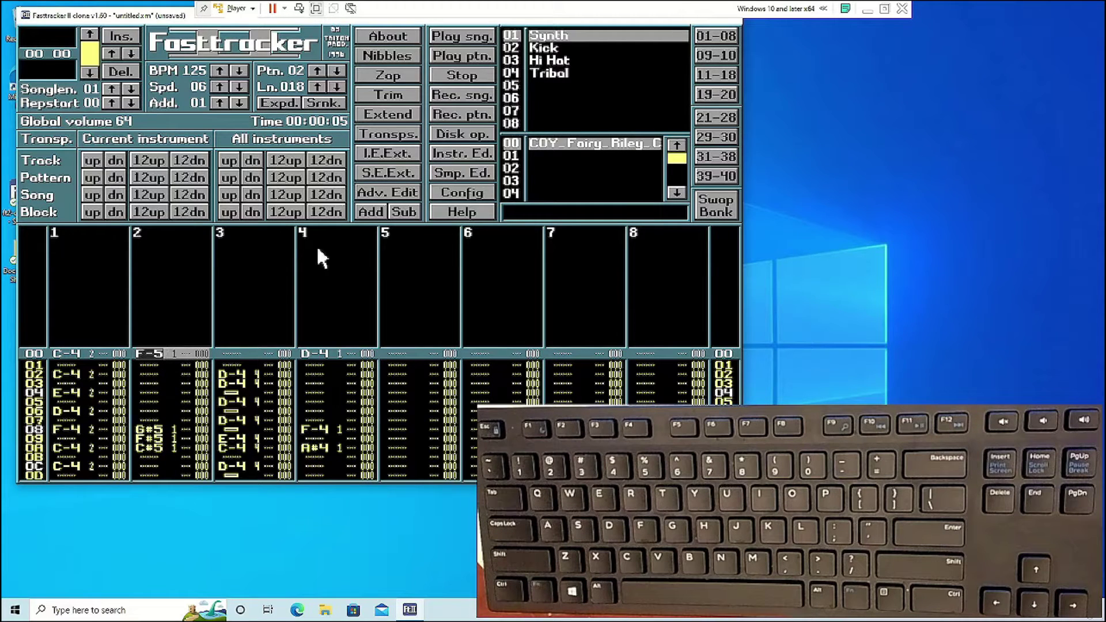
pyautogui.click(230, 160)
pyautogui.click(231, 160)
# Step: Select Kick and enter C-4, E-4 and G-4 Kick notes in channel 2 in edit mode
pyautogui.click(251, 160)
pyautogui.click(252, 160)
pyautogui.scroll(-2, 174, 377)
pyautogui.click(544, 49)
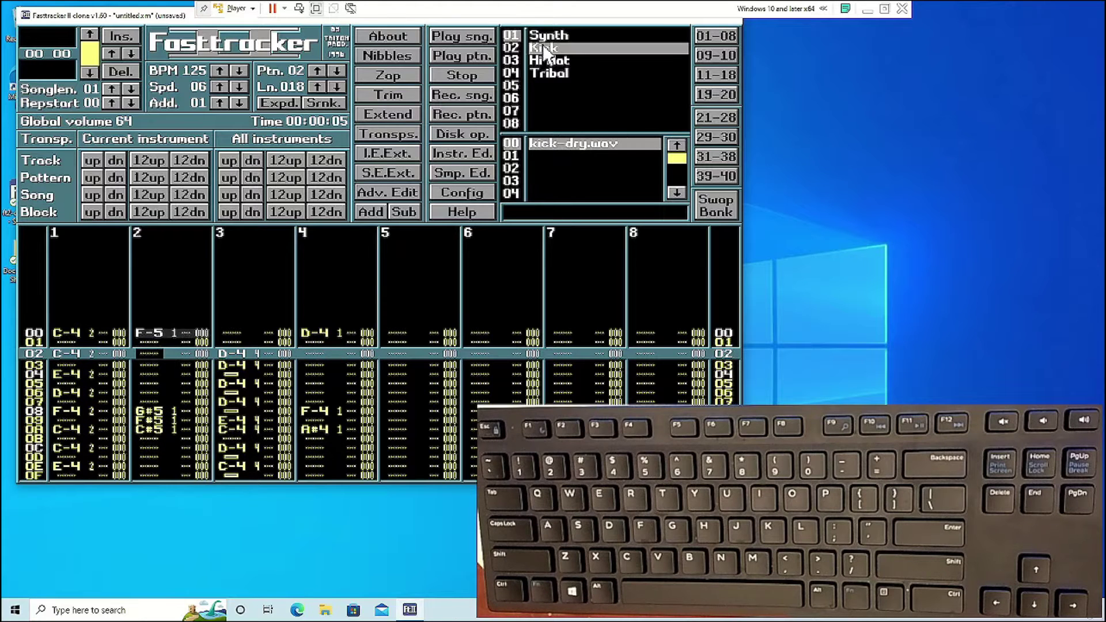
pyautogui.press('space')
pyautogui.press('z')
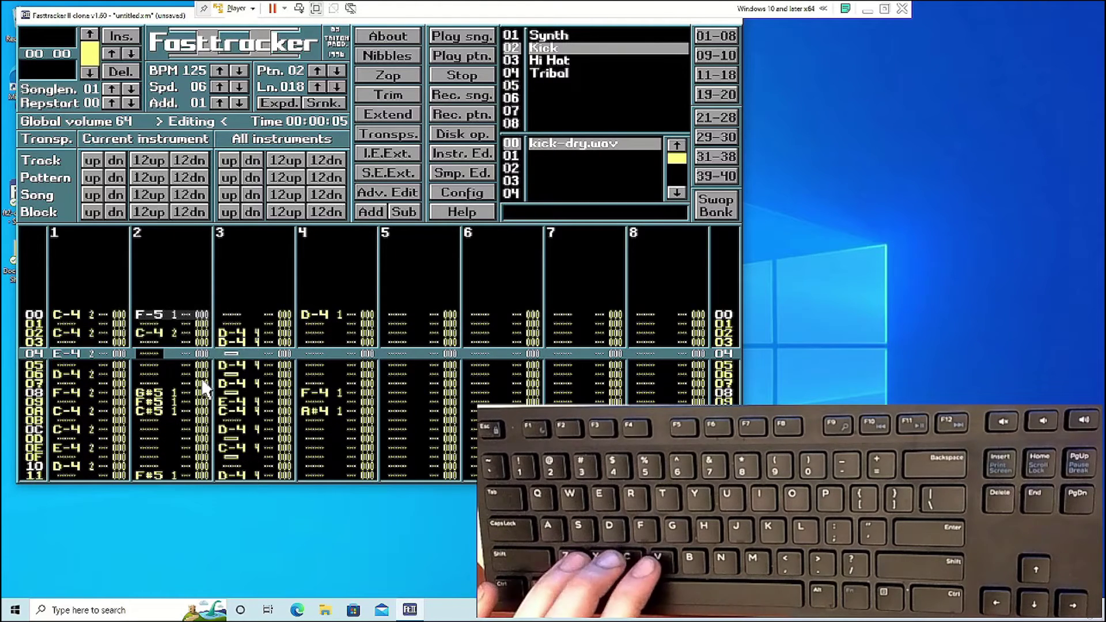
pyautogui.press('c')
pyautogui.press('b')
# Step: Raise channel 2's Kick notes to D-4, F#4, A-4 with the track transpose buttons
pyautogui.scroll(8, 210, 372)
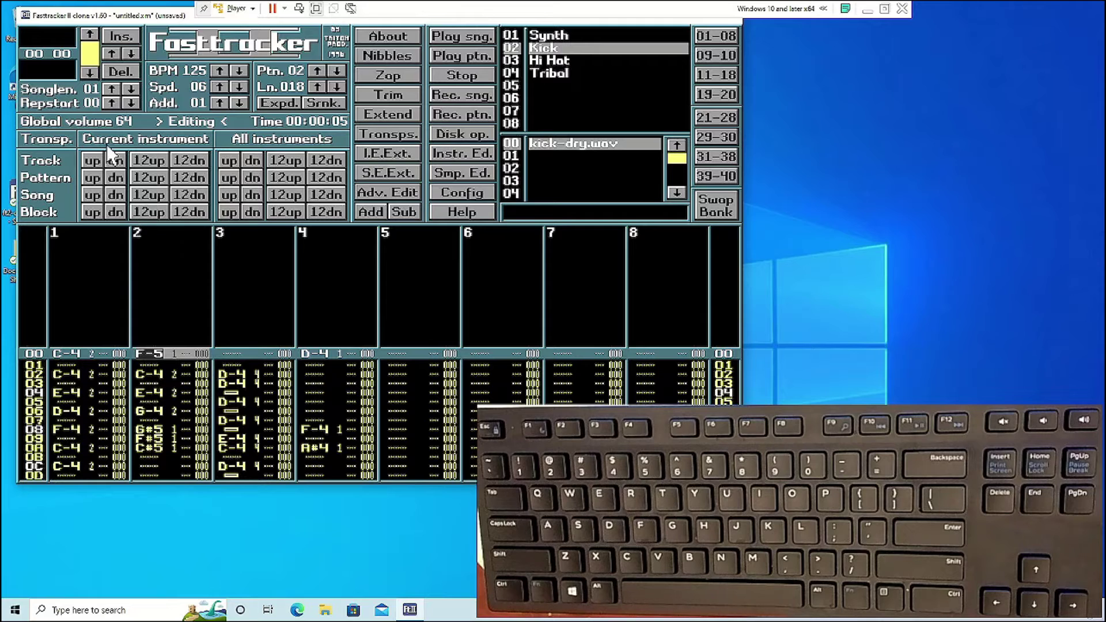
pyautogui.click(231, 162)
pyautogui.click(232, 162)
pyautogui.click(231, 161)
pyautogui.click(252, 161)
pyautogui.click(252, 161)
pyautogui.click(92, 162)
pyautogui.click(547, 35)
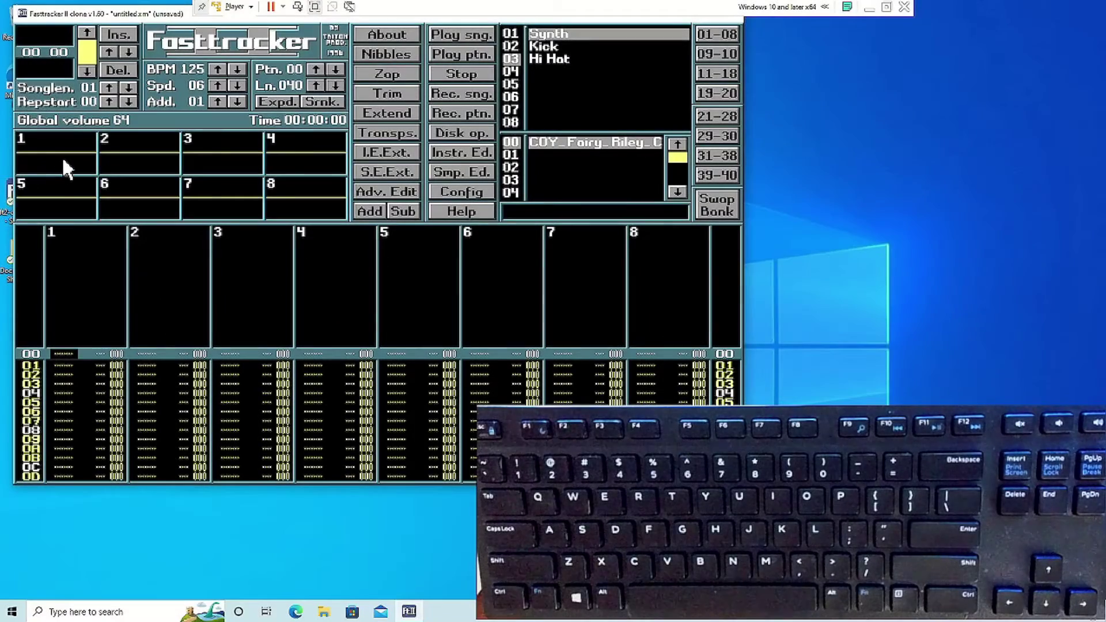
# Step: Arm channel 1, record a C-4/E-4/D-4/F-4 Kick note sequence, shorten the pattern to 00C rows and play it
pyautogui.rightClick(63, 161)
pyautogui.click(544, 48)
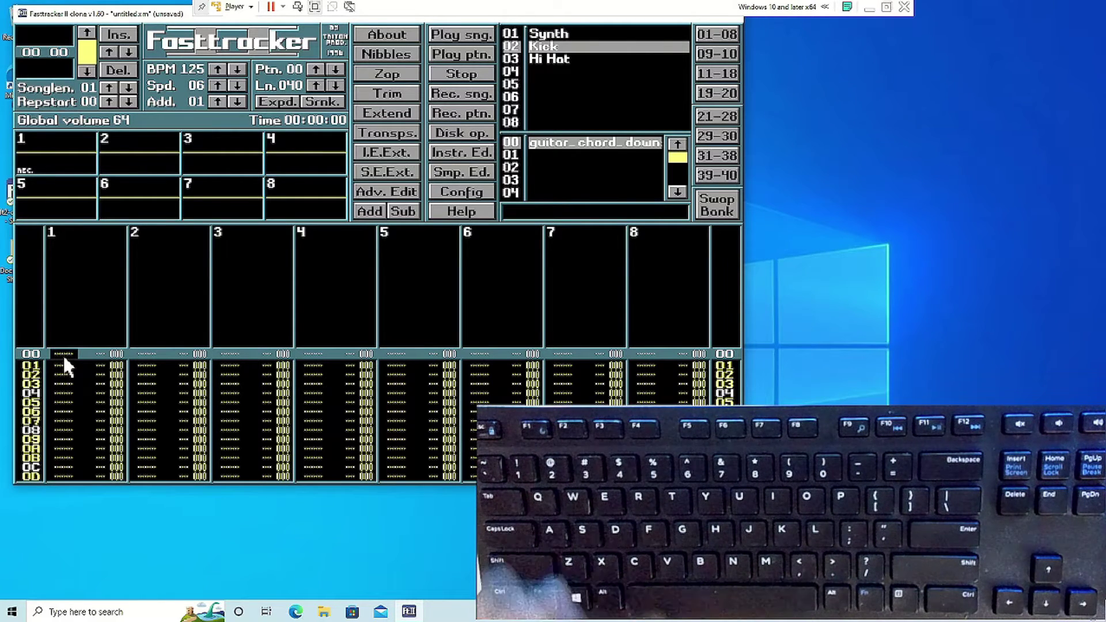
pyautogui.press('space')
pyautogui.press('z')
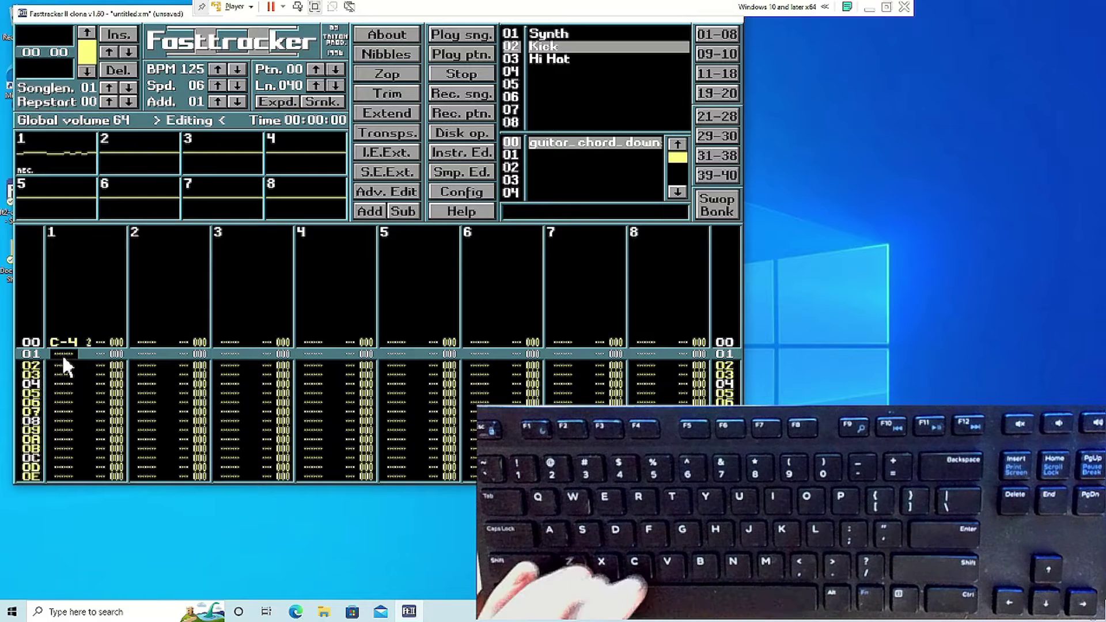
pyautogui.press('z')
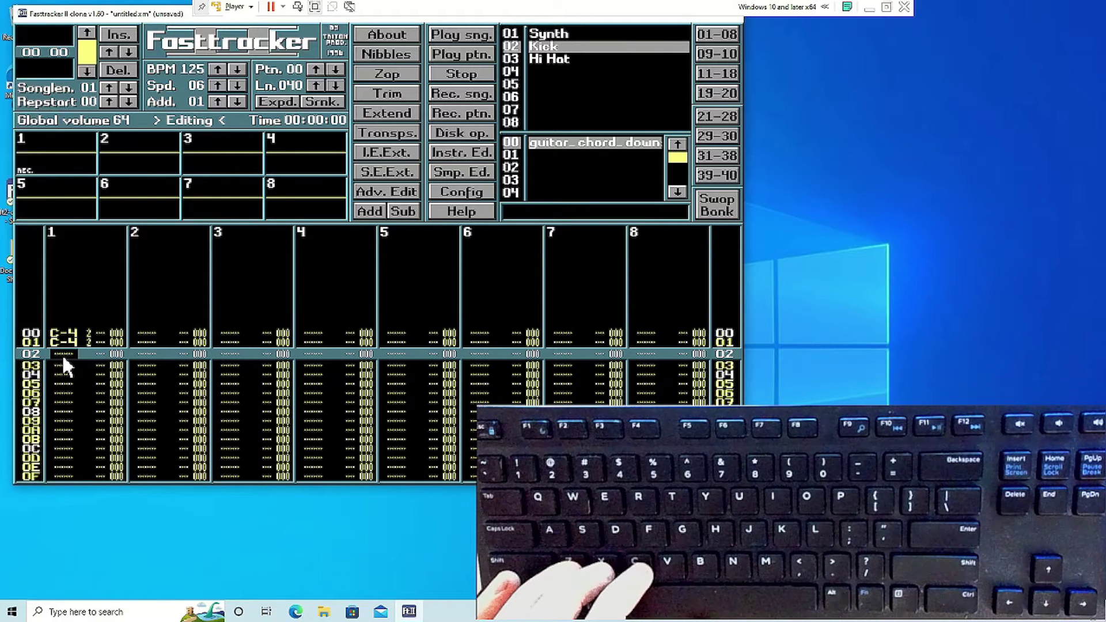
pyautogui.press('c')
pyautogui.press('x')
pyautogui.press('v')
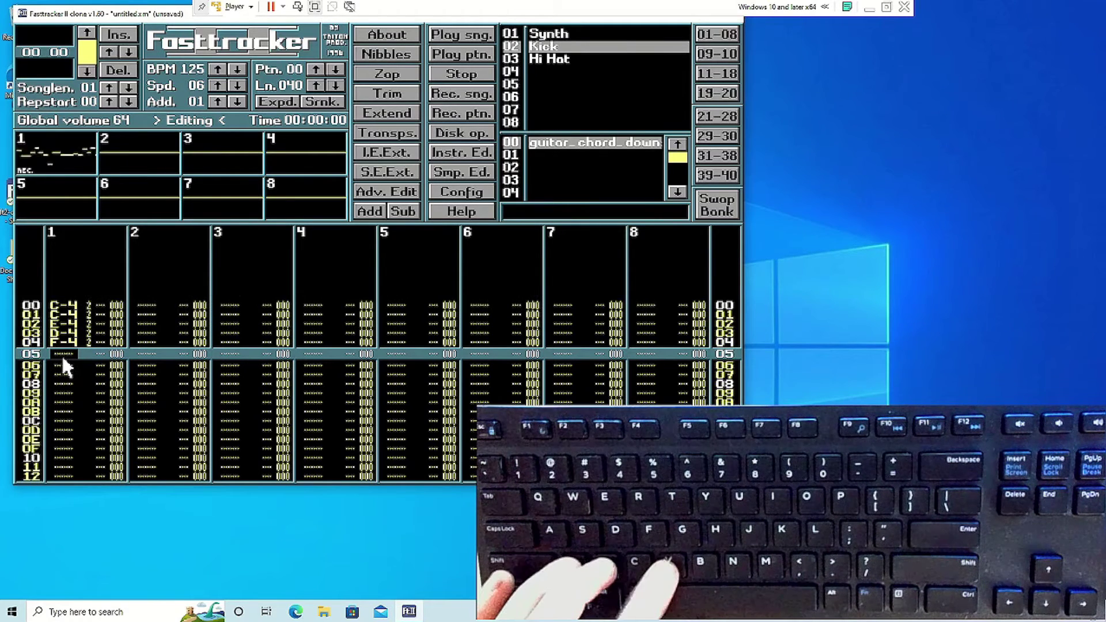
pyautogui.press('z')
pyautogui.press('z')
pyautogui.press('c')
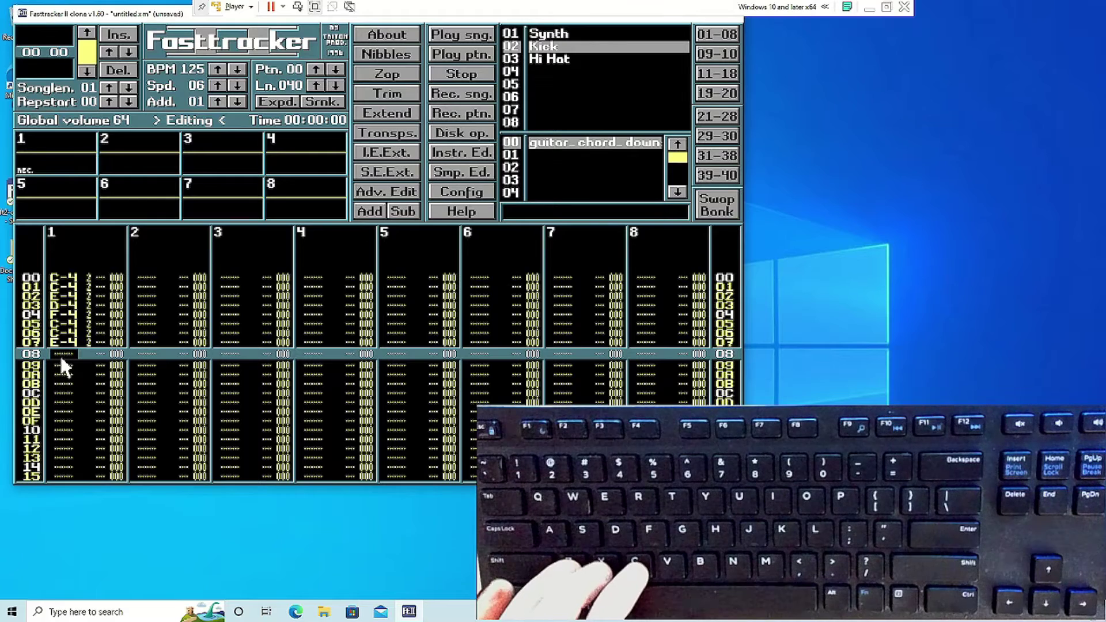
pyautogui.press('x')
pyautogui.press('v')
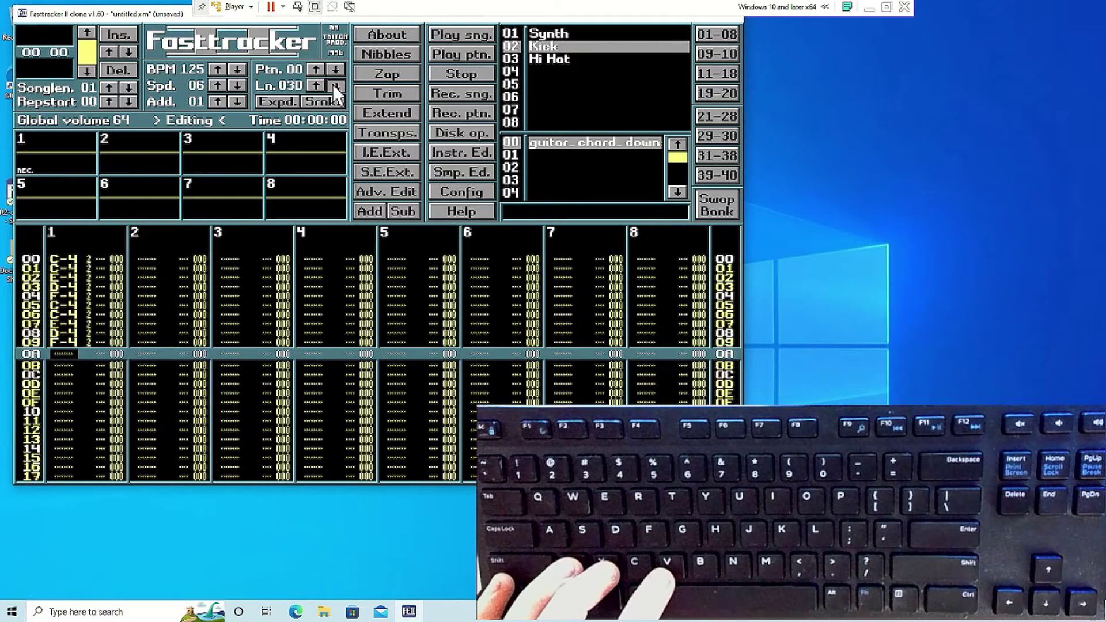
pyautogui.click(334, 86)
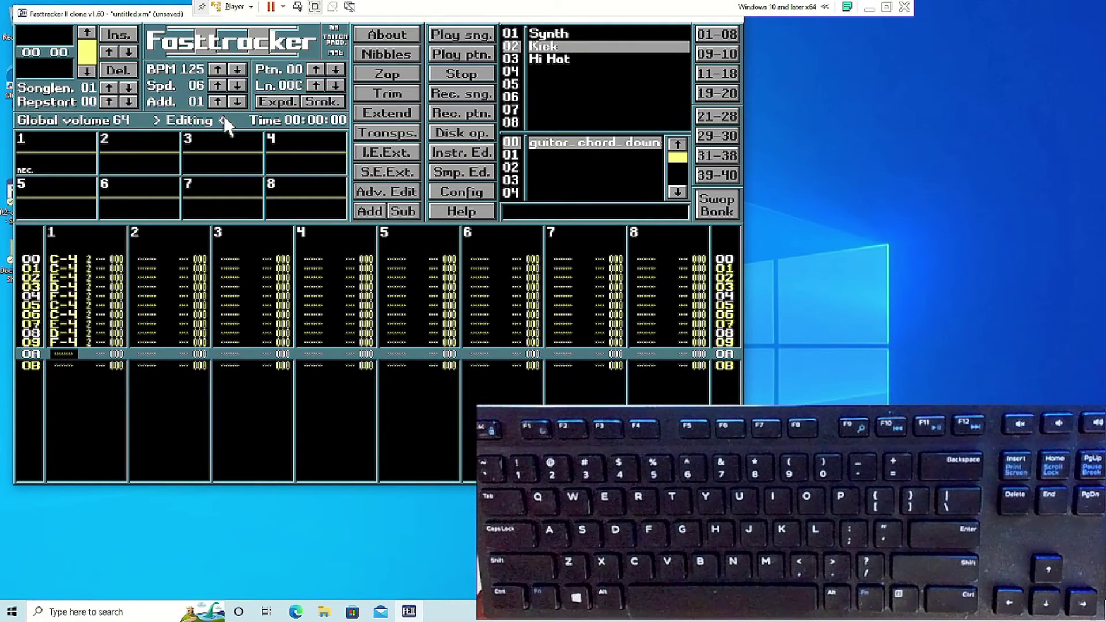
pyautogui.click(461, 49)
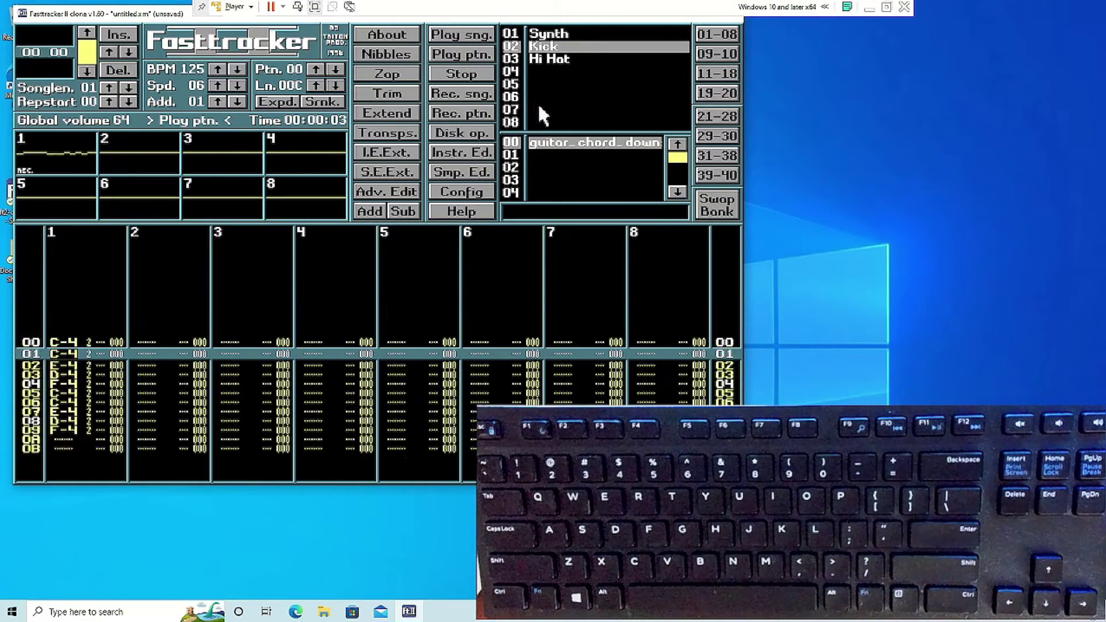
# Step: Load kick-dry.wav as the Kick instrument's sample and close the file browser
pyautogui.click(469, 131)
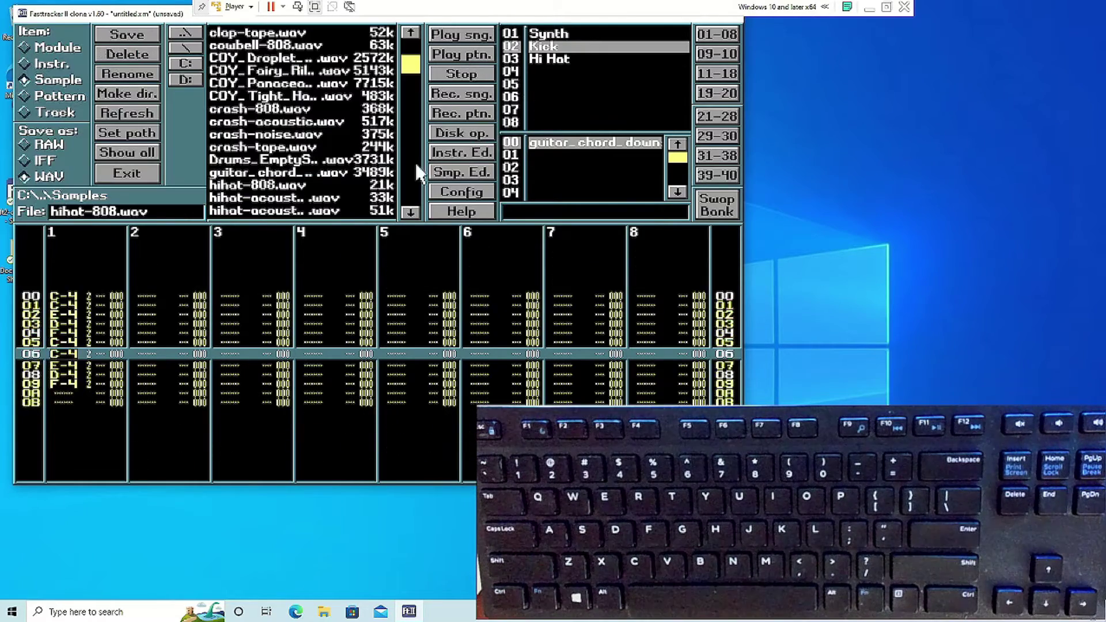
pyautogui.scroll(-8, 275, 106)
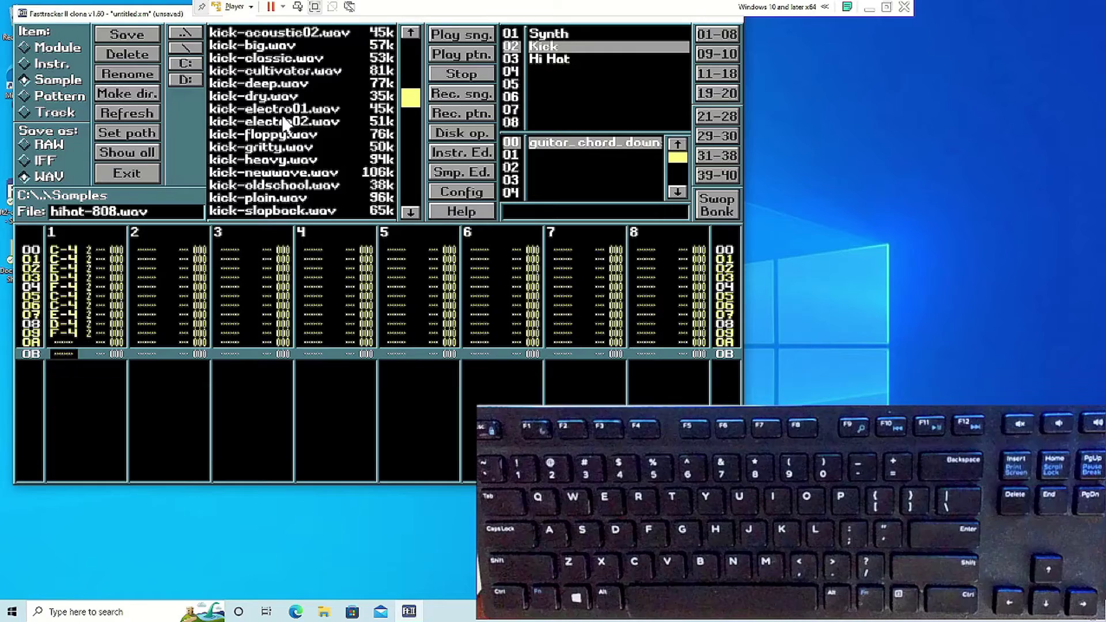
pyautogui.click(271, 96)
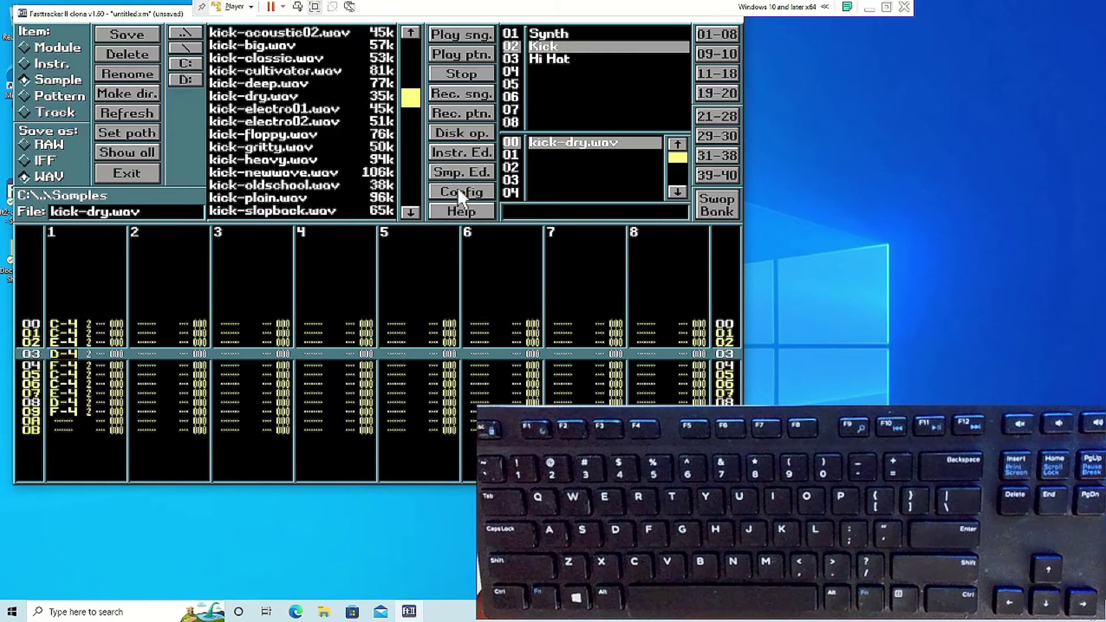
pyautogui.click(110, 170)
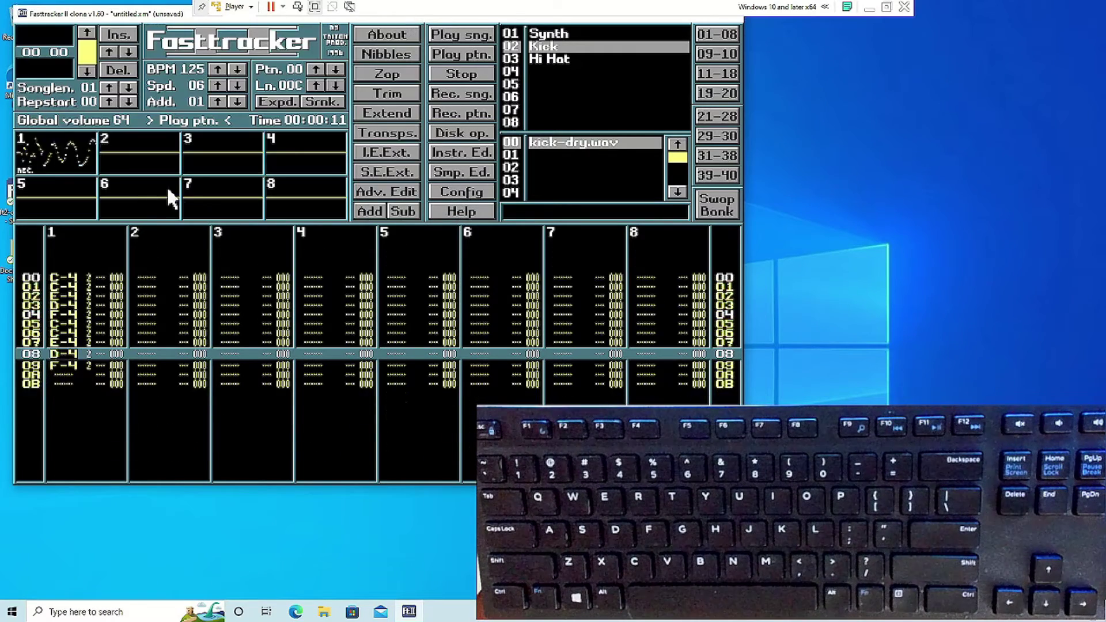
# Step: Stop playback and expand the pattern twice to 030 rows
pyautogui.press('space')
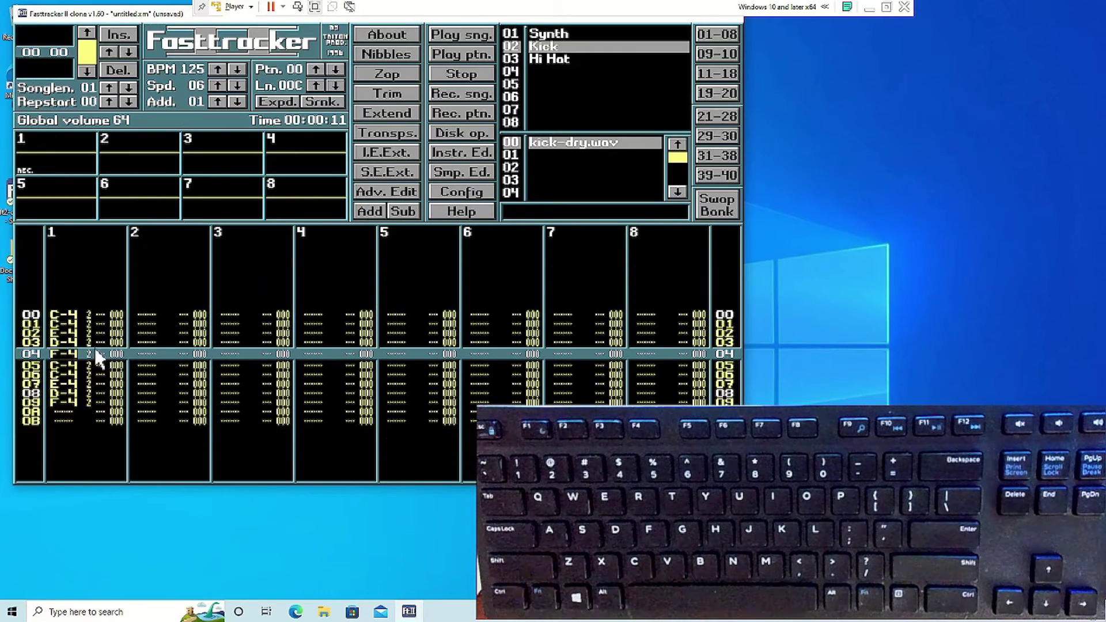
pyautogui.click(278, 103)
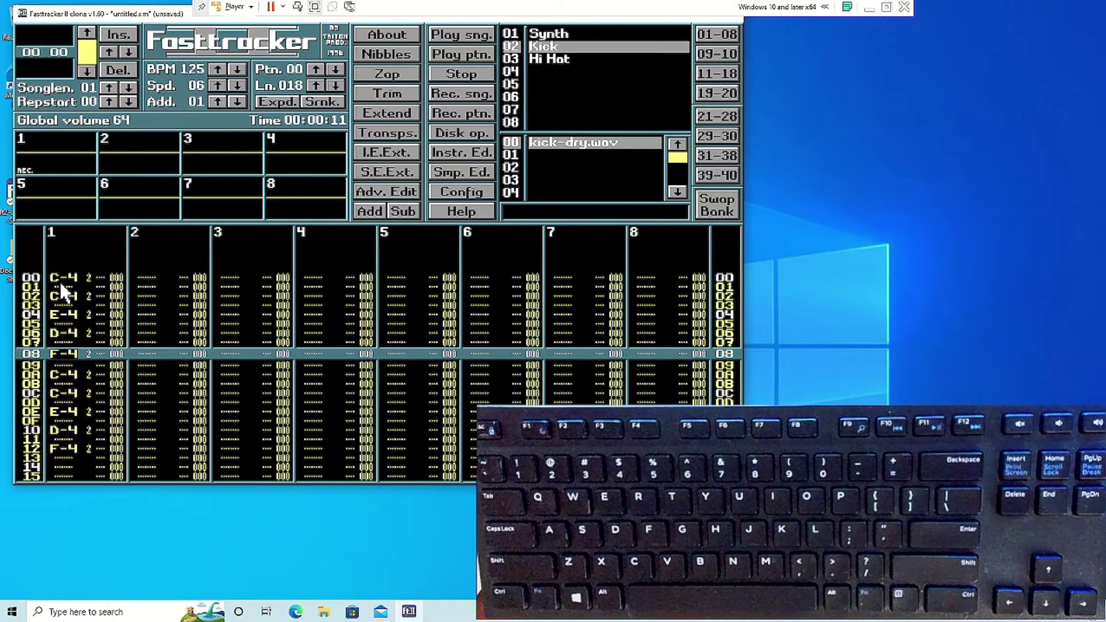
pyautogui.click(274, 102)
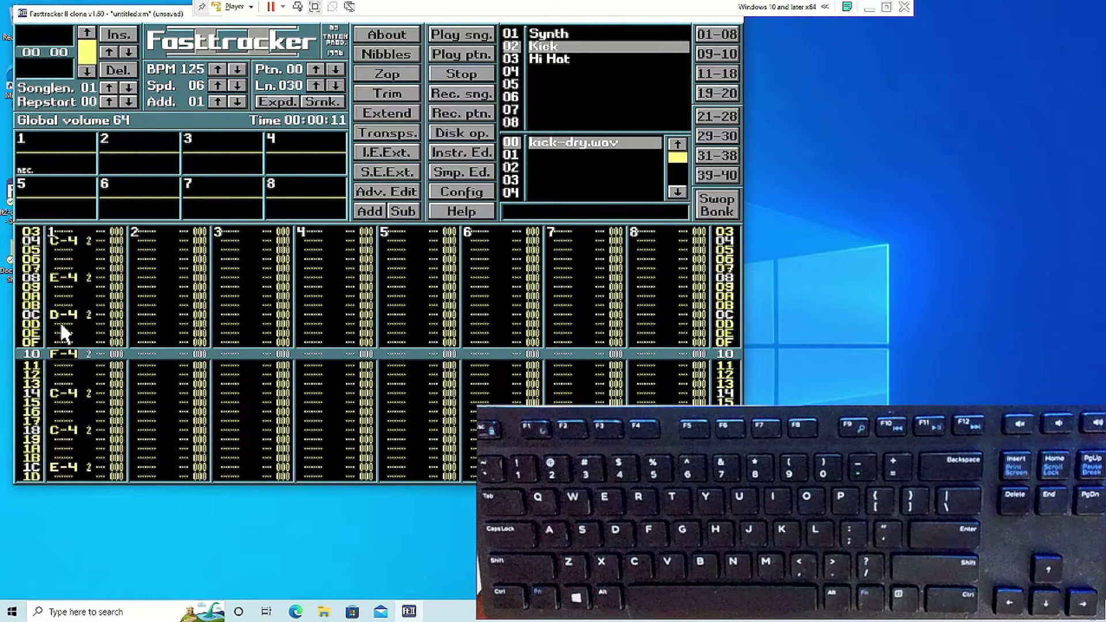
# Step: Live-record C-4 and F-4 Synth notes into channel 2 with Rec. sng., then stop
pyautogui.scroll(9, 176, 312)
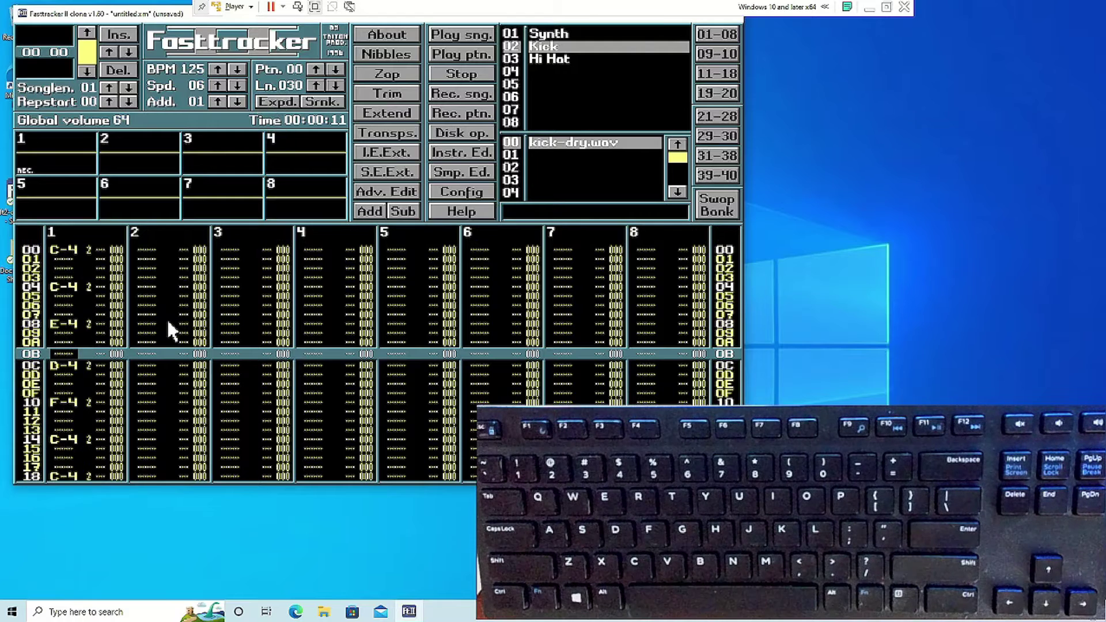
pyautogui.scroll(6, 155, 291)
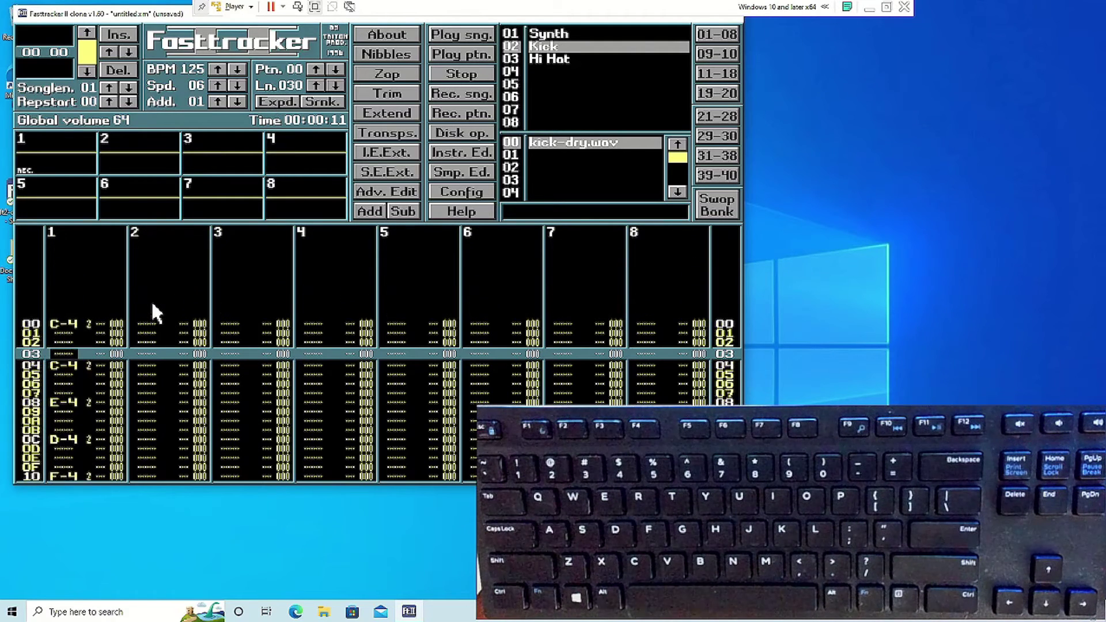
pyautogui.press('Tab')
pyautogui.scroll(1, 153, 345)
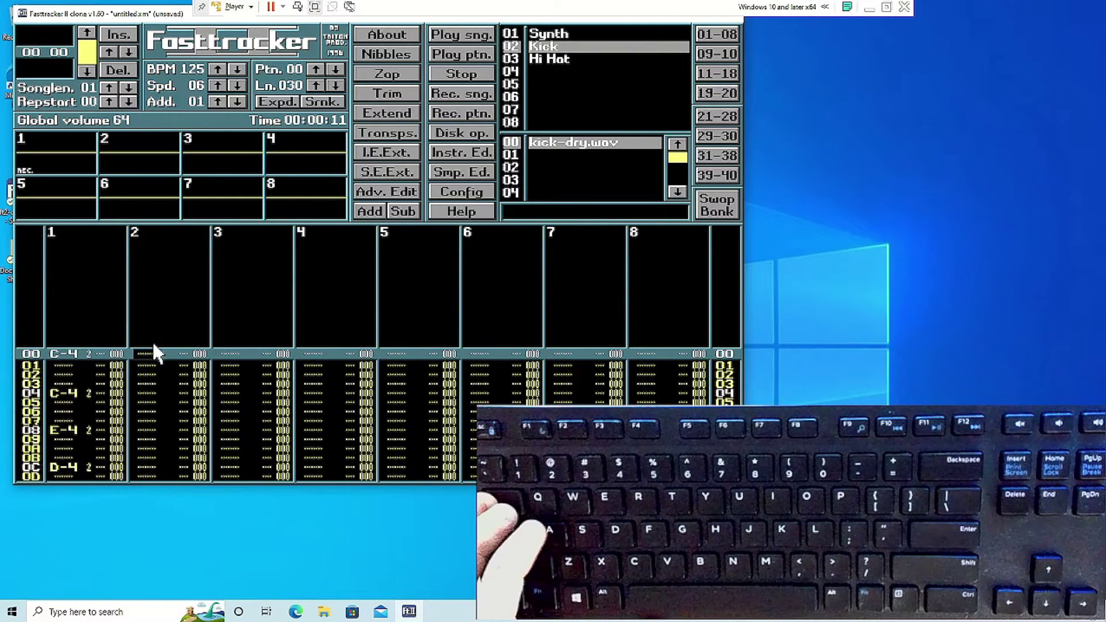
pyautogui.scroll(1, 505, 53)
pyautogui.press('c')
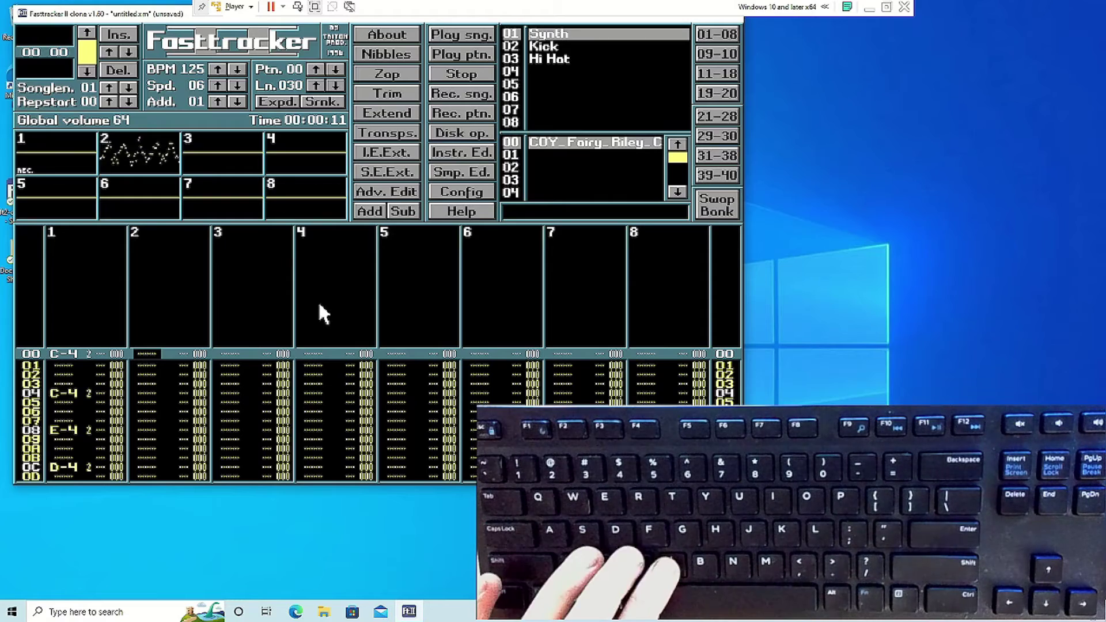
pyautogui.press('v')
pyautogui.click(442, 95)
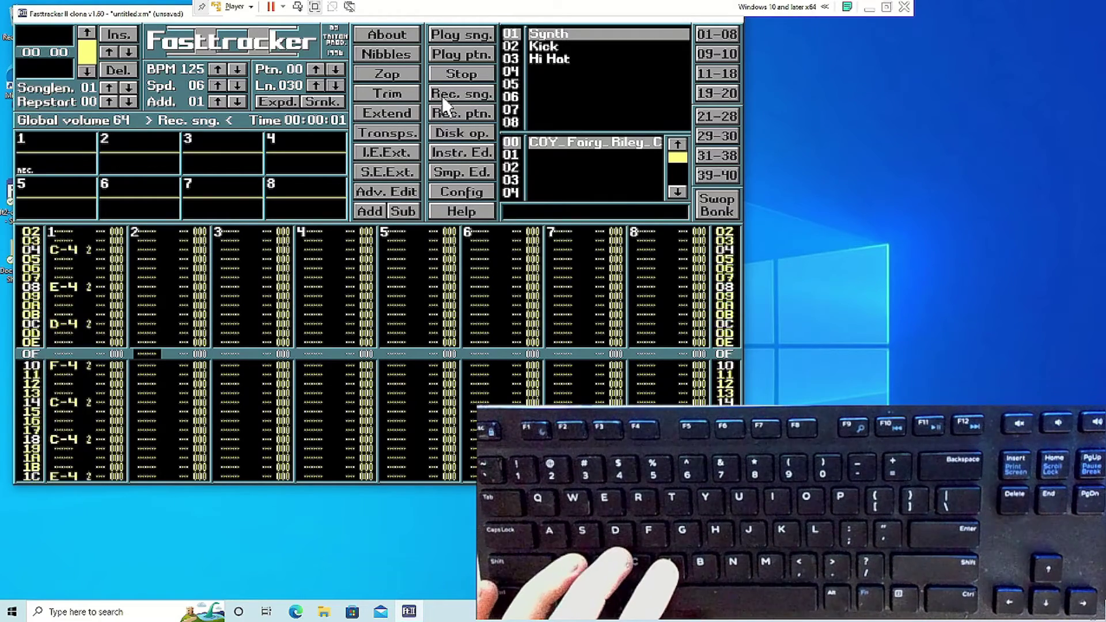
pyautogui.press('z')
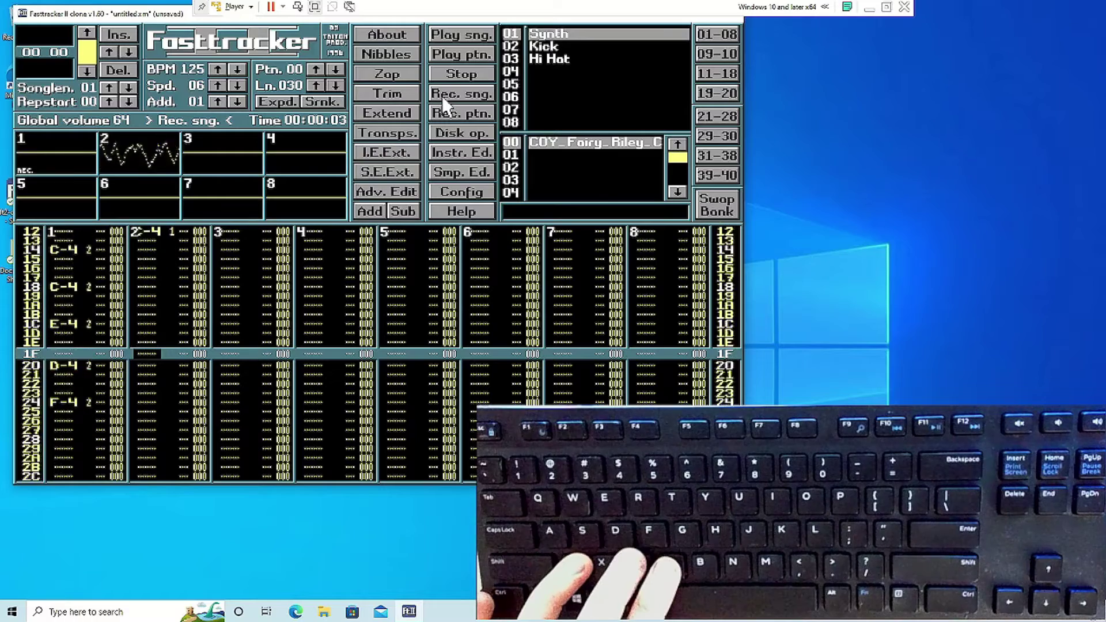
pyautogui.press('v')
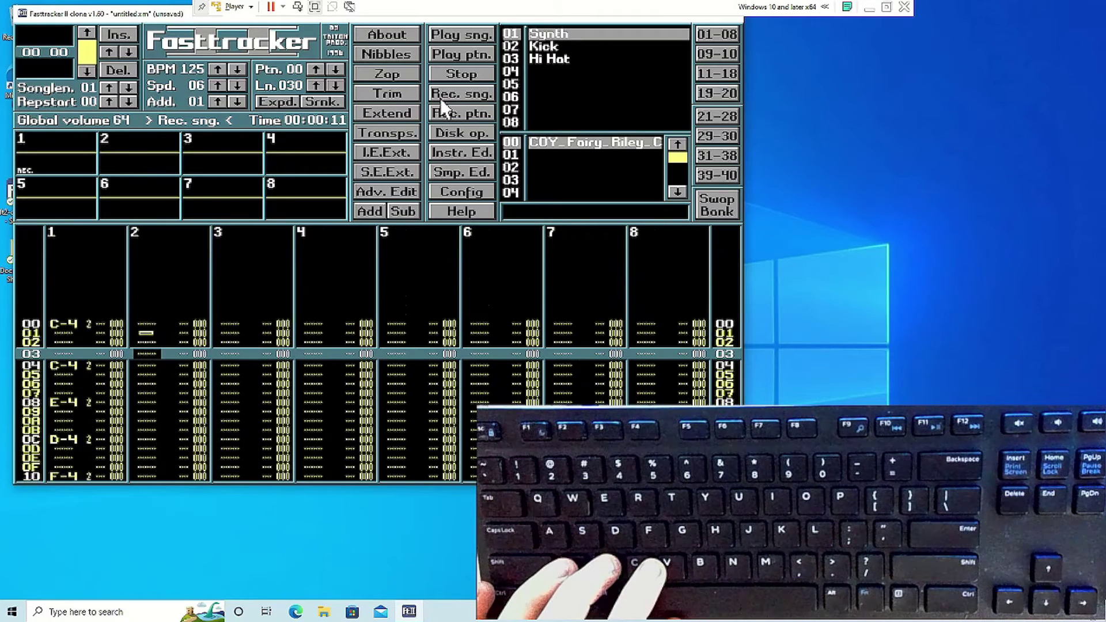
pyautogui.press('space')
# Step: Shrink the pattern to 018 rows, confirming Yes, and play it from the start
pyautogui.click(315, 101)
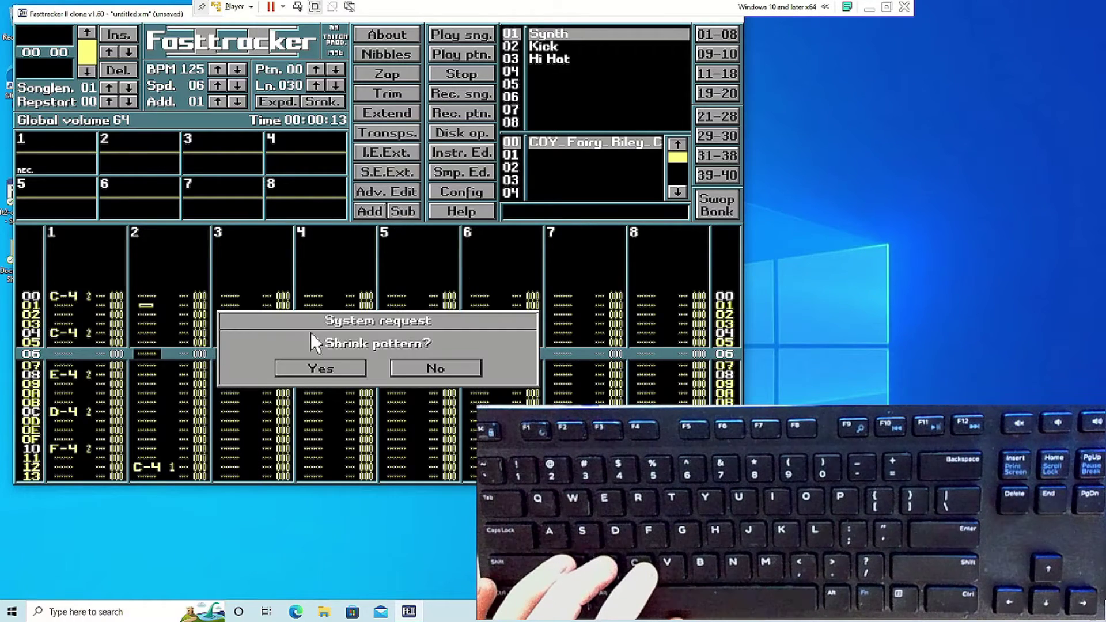
pyautogui.click(307, 365)
pyautogui.click(467, 54)
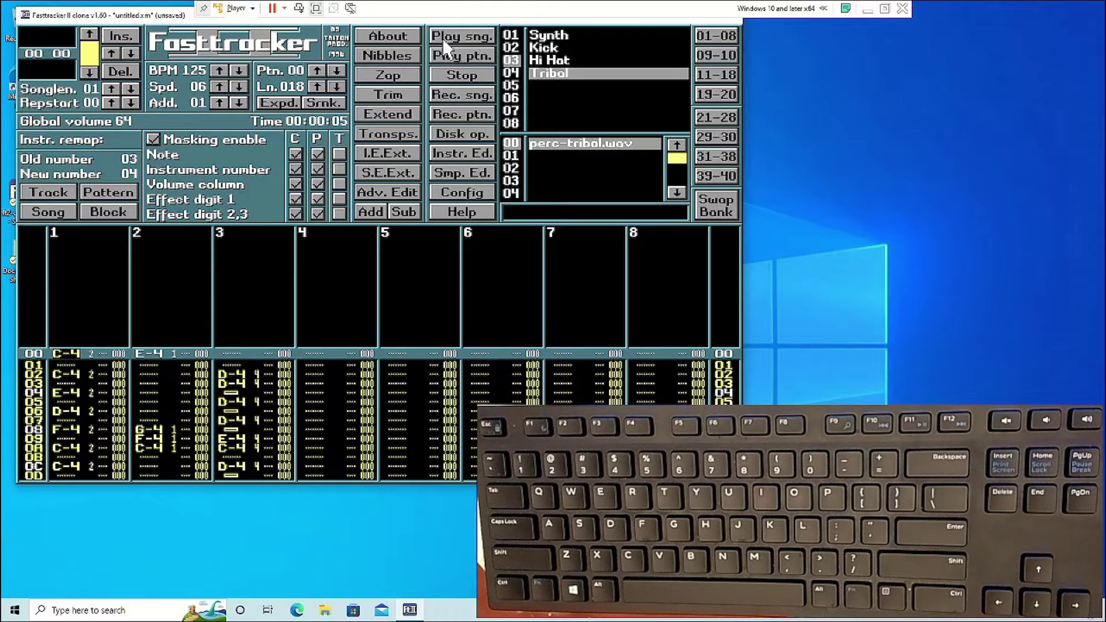
# Step: Play and stop the song, then cut and paste pattern 01's notes with Ctrl+F3 and Ctrl+F5
pyautogui.click(442, 38)
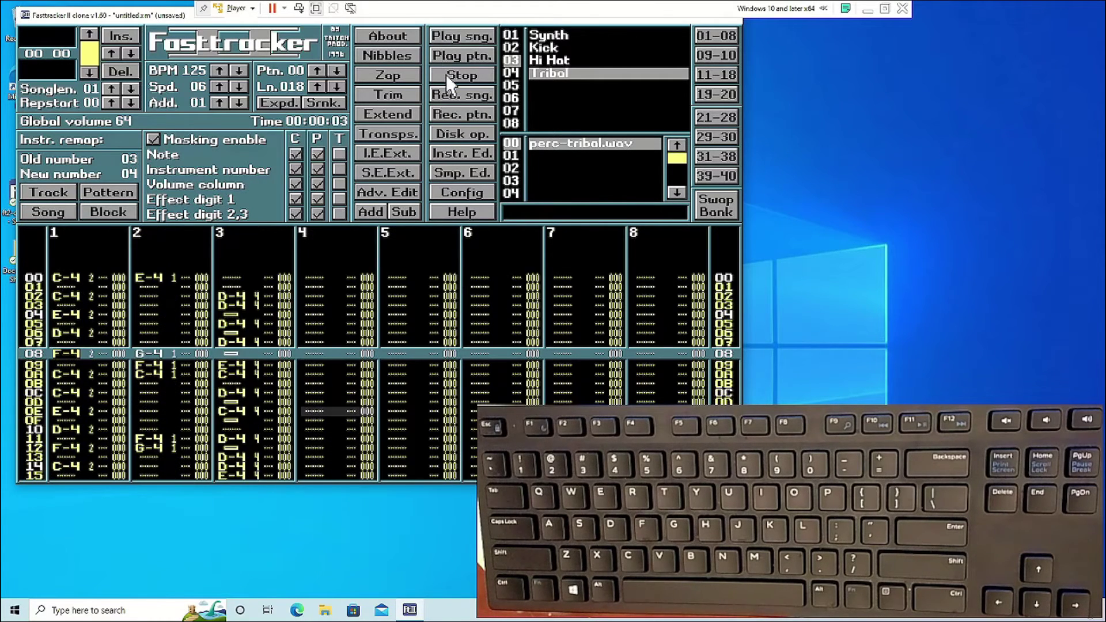
pyautogui.click(445, 75)
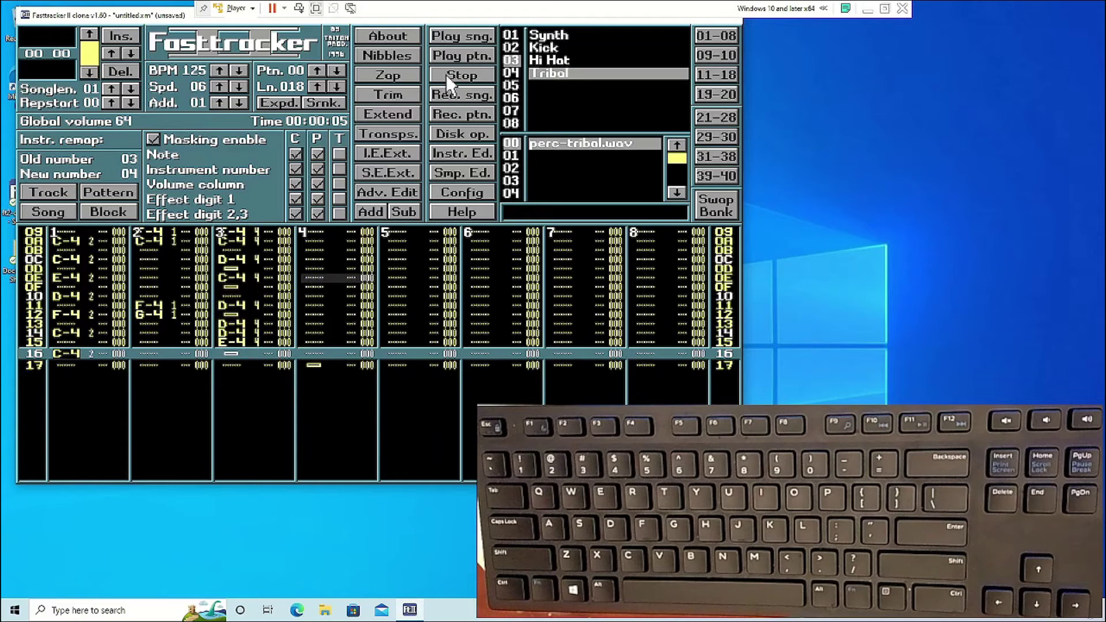
pyautogui.hotkey('ctrl', 'Right')
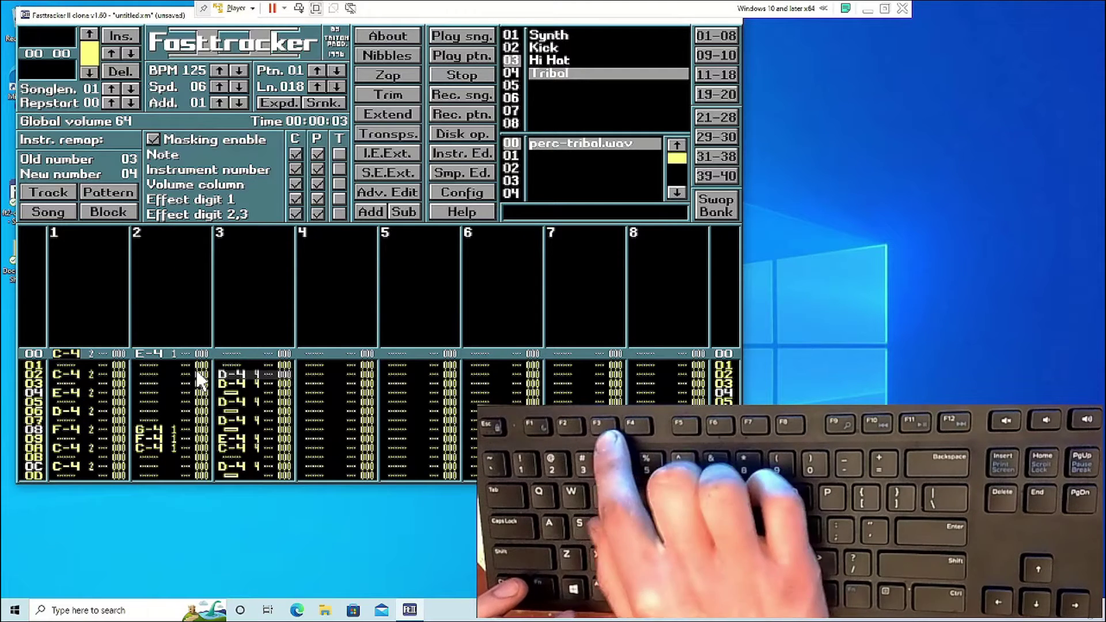
pyautogui.hotkey('ctrl', 'F3')
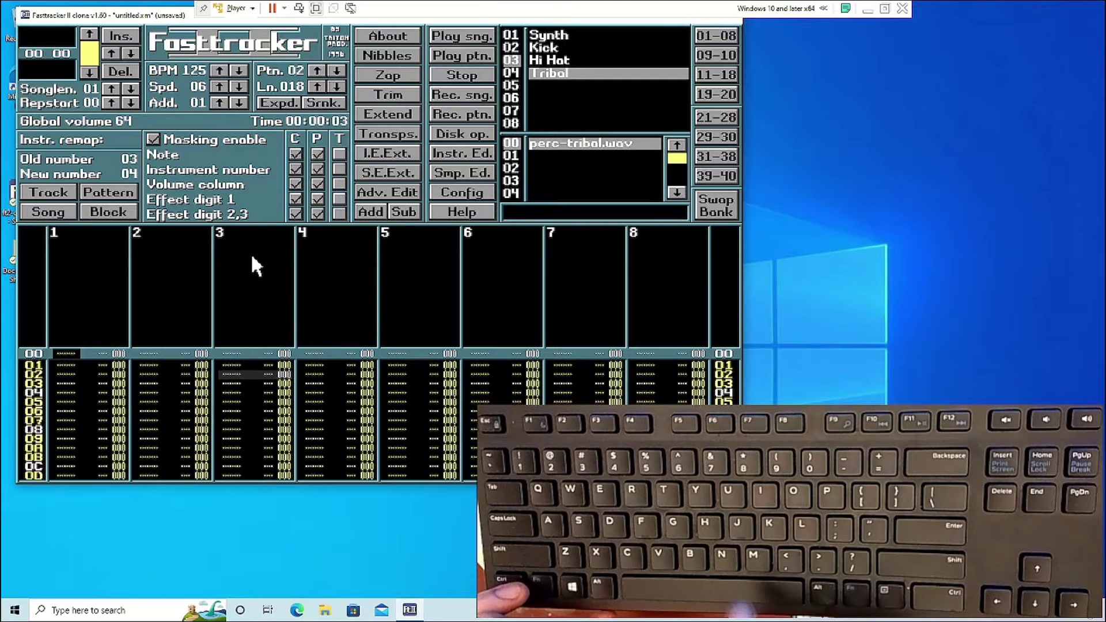
pyautogui.hotkey('ctrl', 'F5')
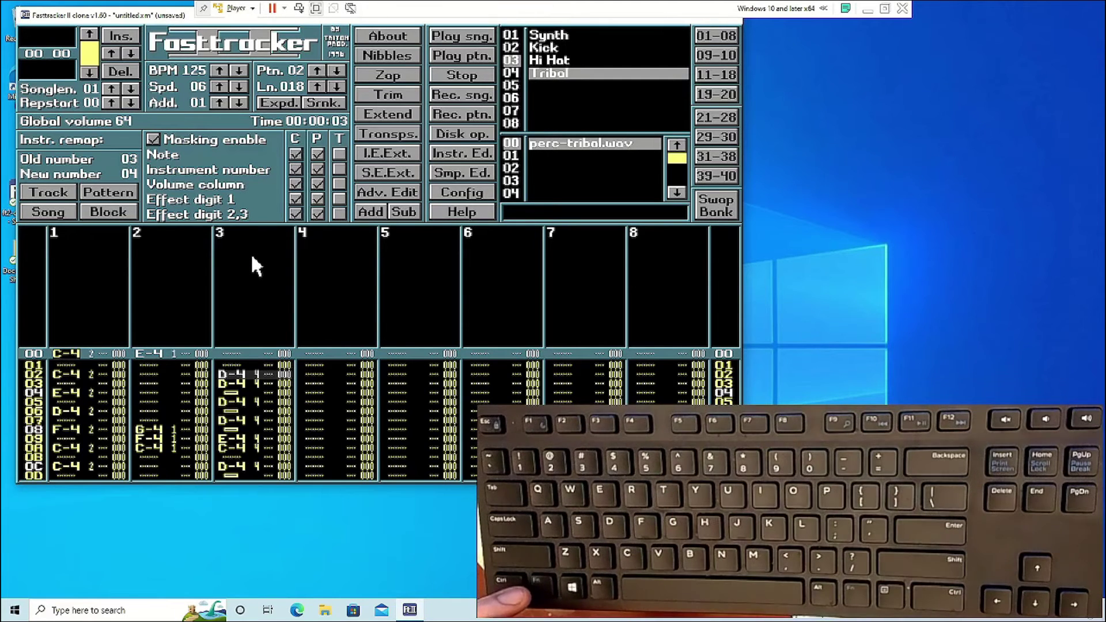
pyautogui.scroll(-9, 291, 377)
pyautogui.scroll(4, 292, 376)
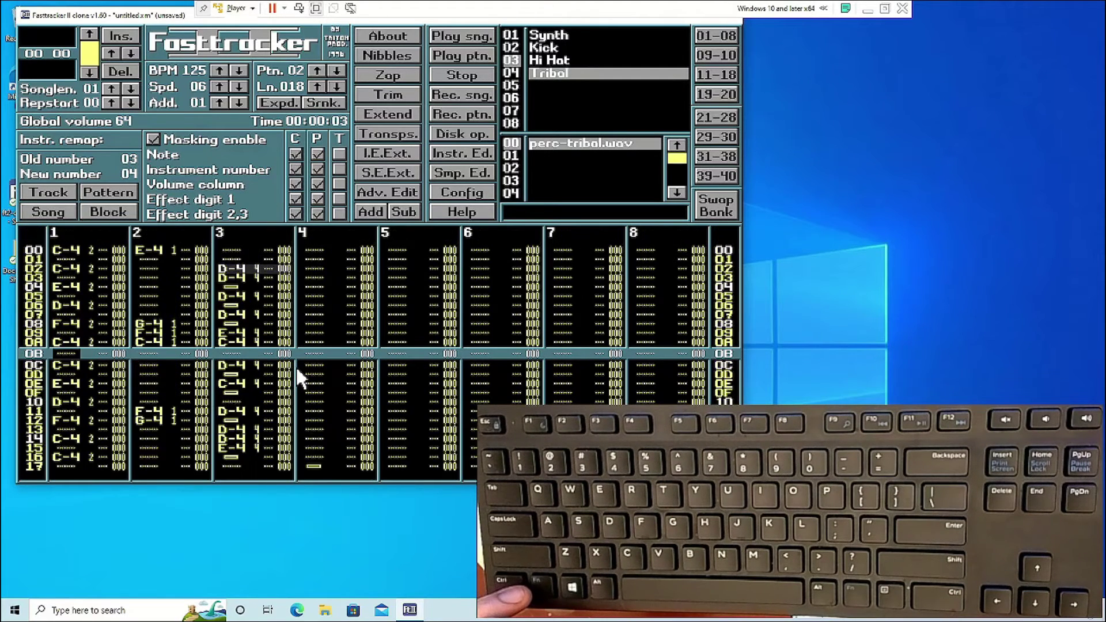
# Step: Paste the notes into empty pattern 03, accept the 018-row length, and play the pattern
pyautogui.click(318, 70)
pyautogui.scroll(-19, 294, 340)
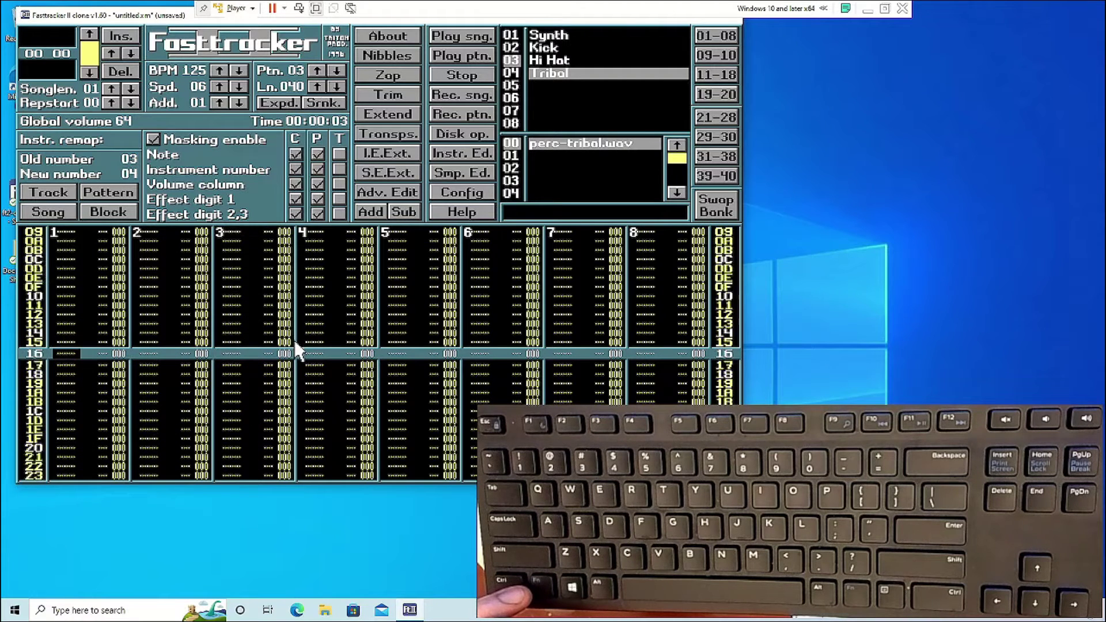
pyautogui.scroll(-17, 295, 339)
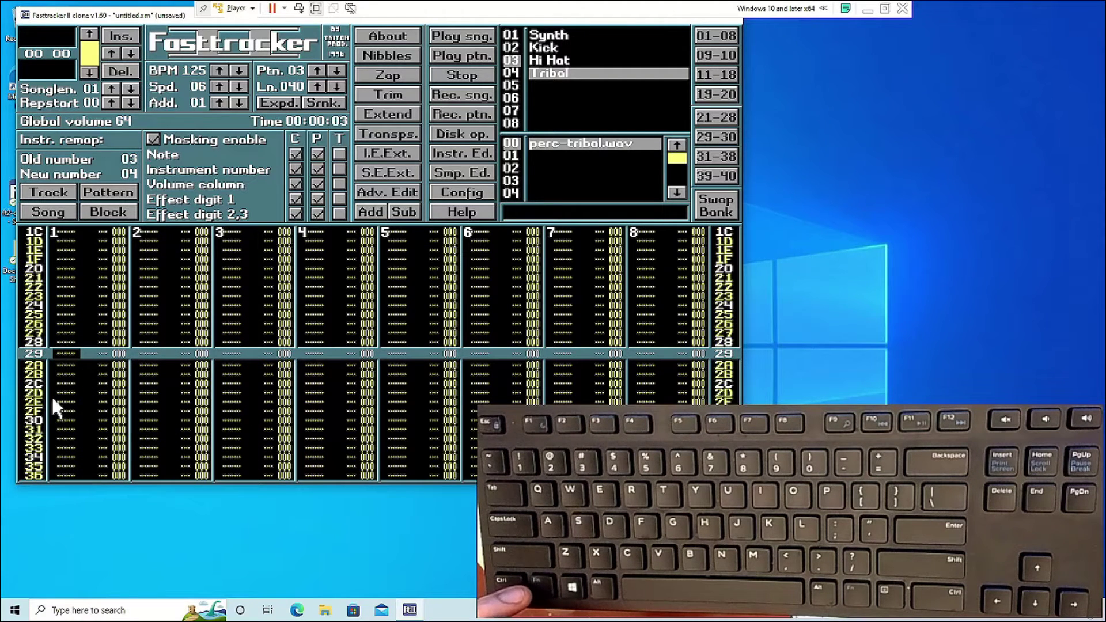
pyautogui.scroll(20, 51, 395)
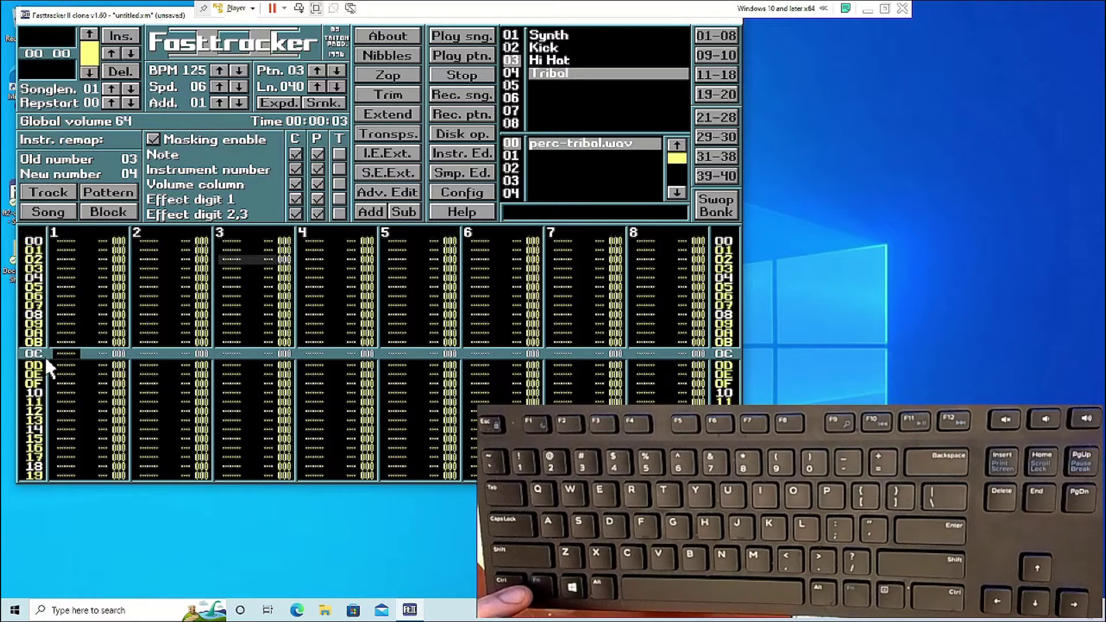
pyautogui.scroll(12, 44, 355)
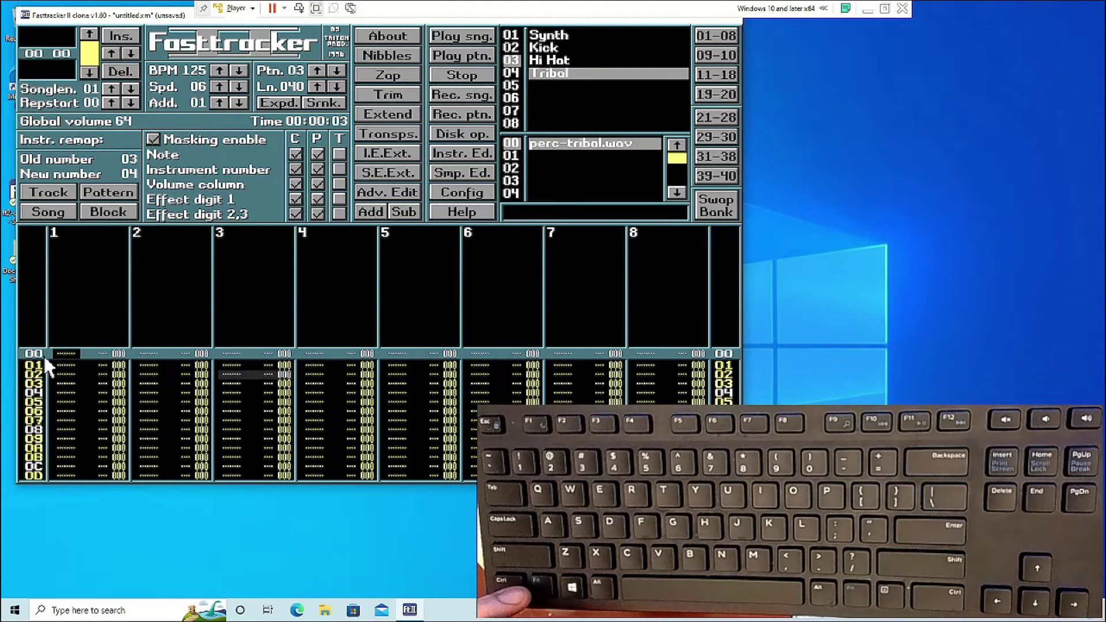
pyautogui.hotkey('ctrl', 'F5')
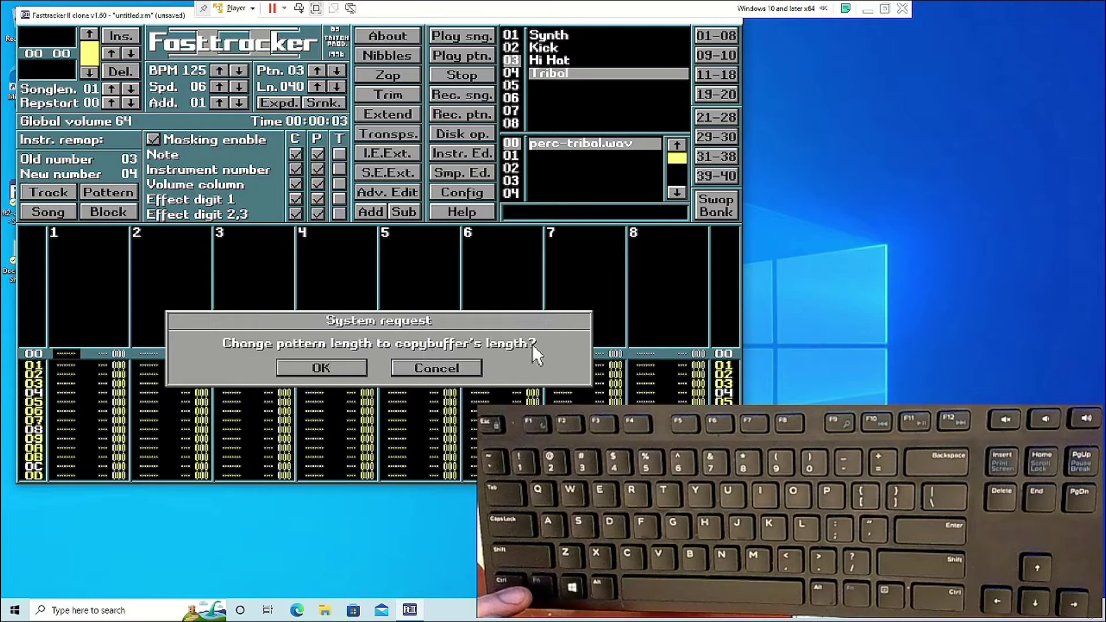
pyautogui.click(310, 375)
pyautogui.hotkey('ctrl', 'Return')
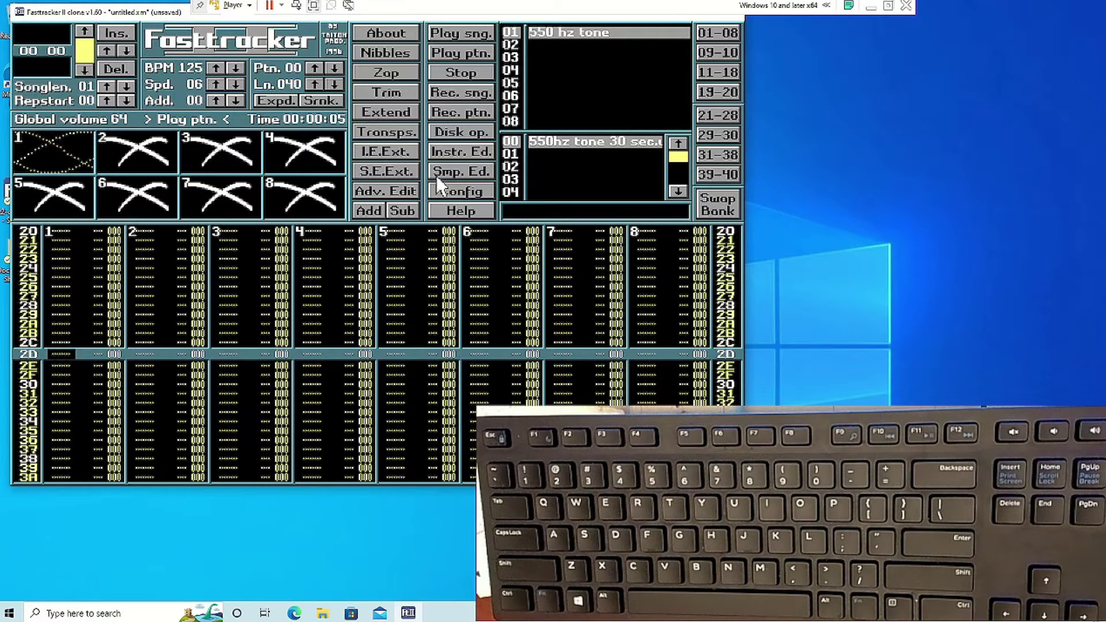
# Step: Stop playback and put the loop-start effect E60 on channel 1, row 08
pyautogui.click(464, 81)
pyautogui.scroll(10, 403, 338)
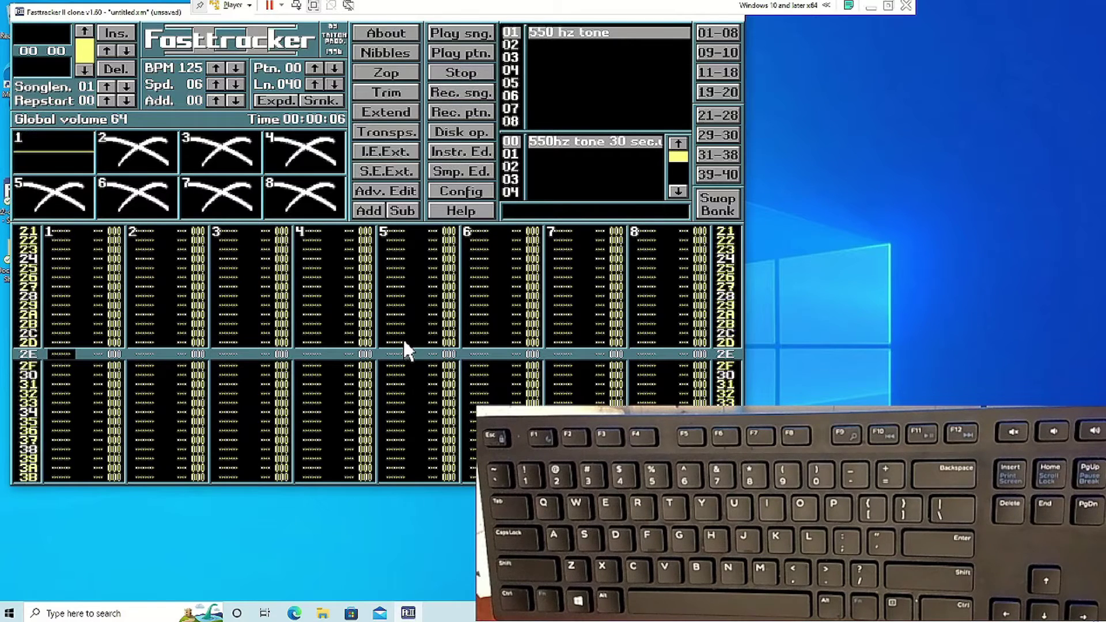
pyautogui.scroll(6, 403, 338)
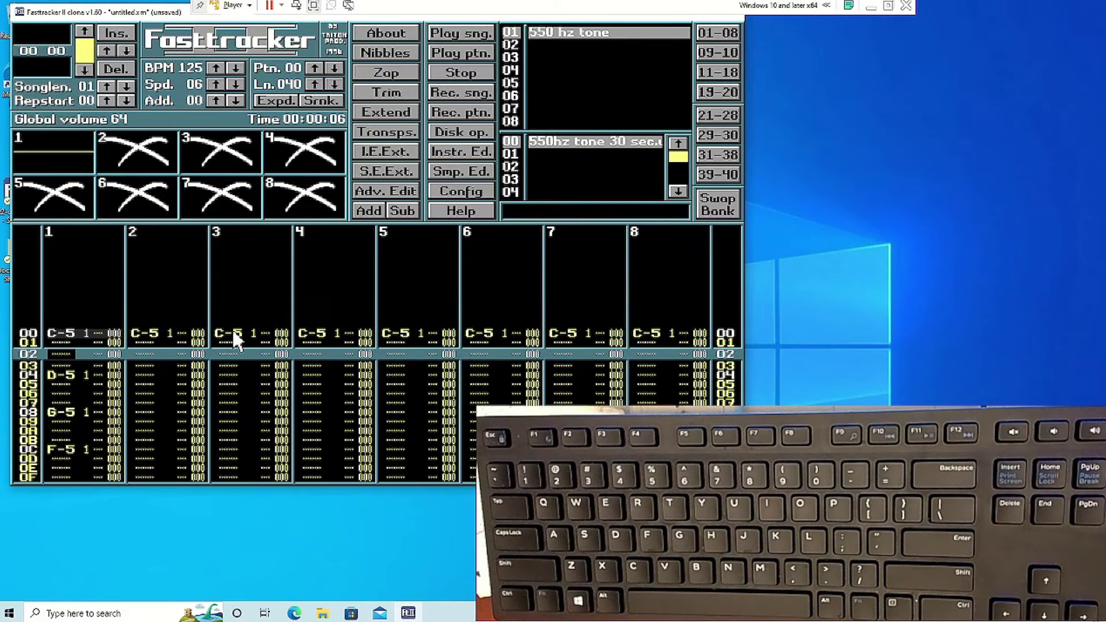
pyautogui.scroll(1, 232, 331)
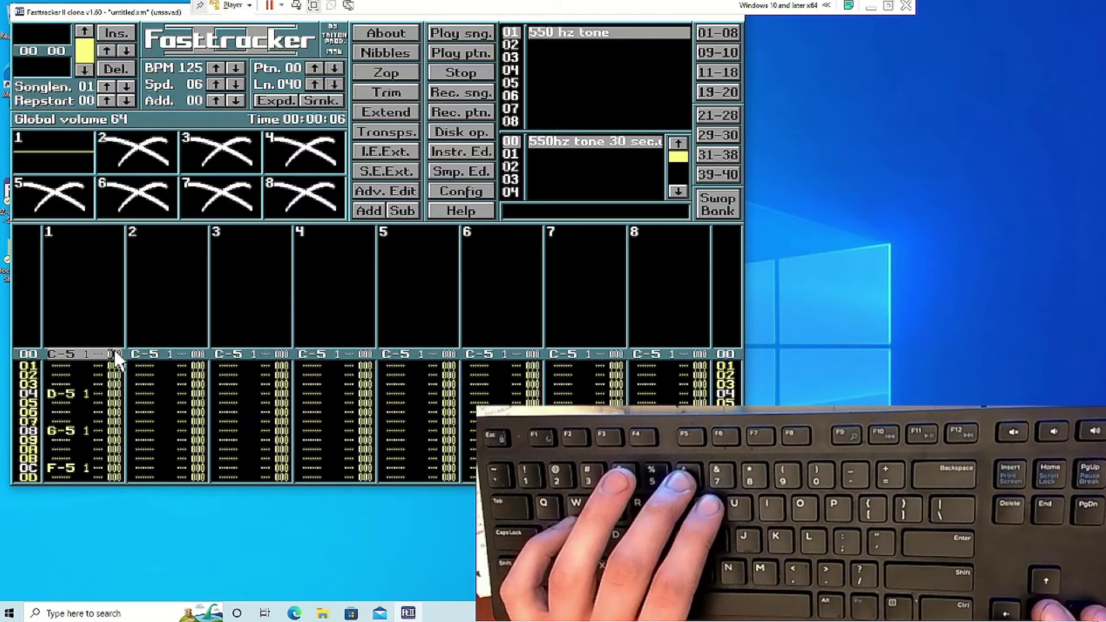
pyautogui.press('Down')
pyautogui.press('Down')
pyautogui.press('Down')
pyautogui.press('Down')
pyautogui.press('Down')
pyautogui.press('Down')
pyautogui.press('Down')
pyautogui.press('Down')
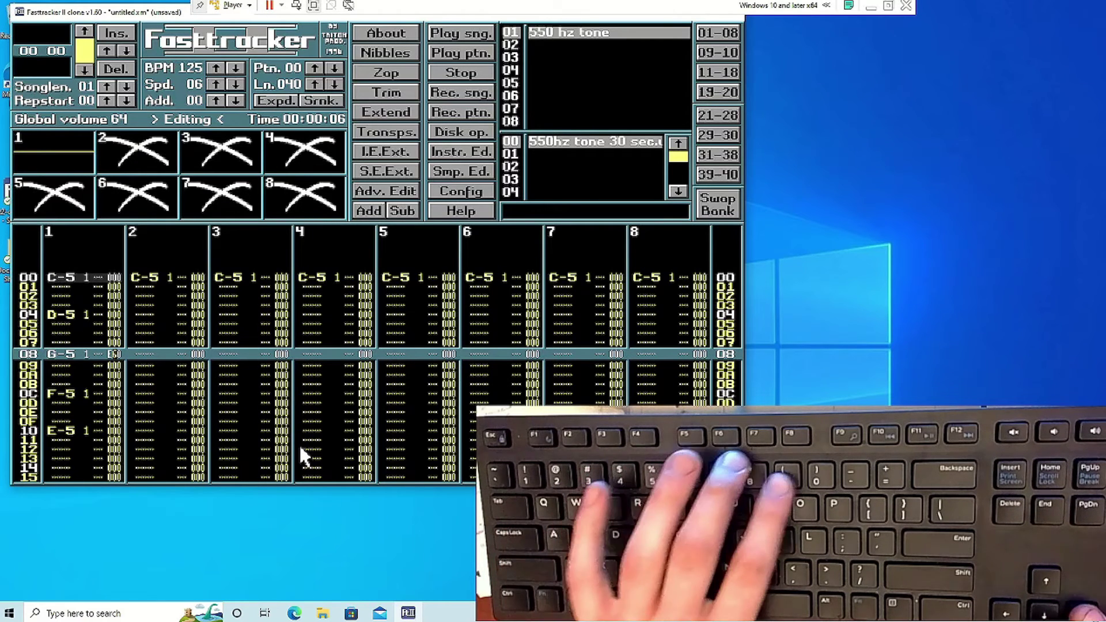
pyautogui.press('6')
# Step: Add the E6x loop-back effect on row 14 and play the pattern to hear the loop
pyautogui.press('Down')
pyautogui.press('Down')
pyautogui.press('Down')
pyautogui.press('Down')
pyautogui.press('Down')
pyautogui.press('Down')
pyautogui.press('Down')
pyautogui.press('Down')
pyautogui.press('Down')
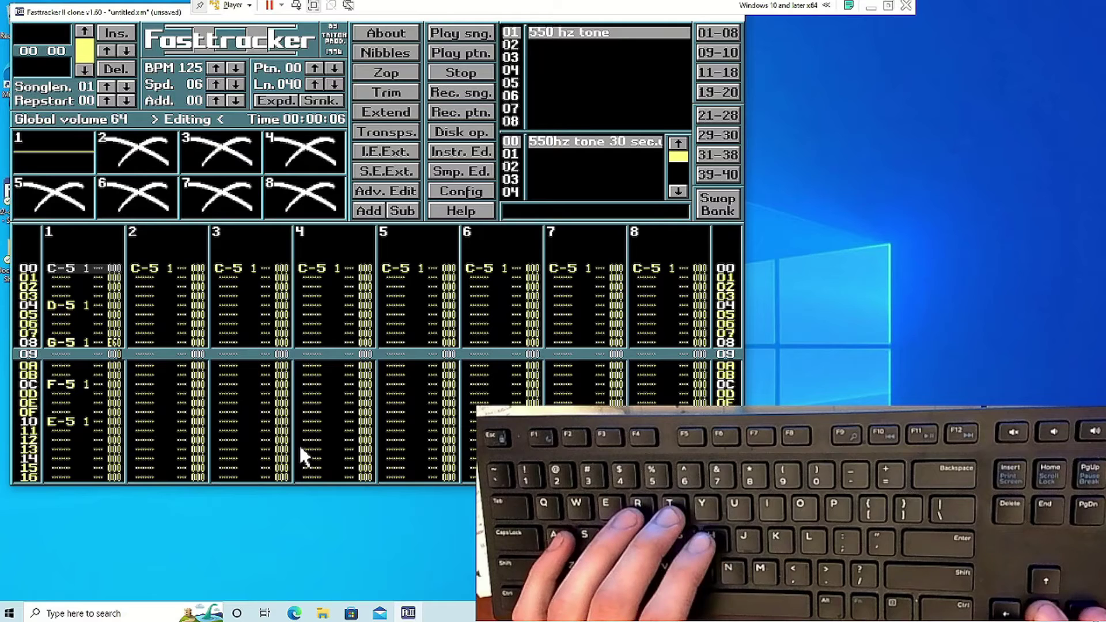
pyautogui.press('Down')
pyautogui.press('Down')
pyautogui.press('Down')
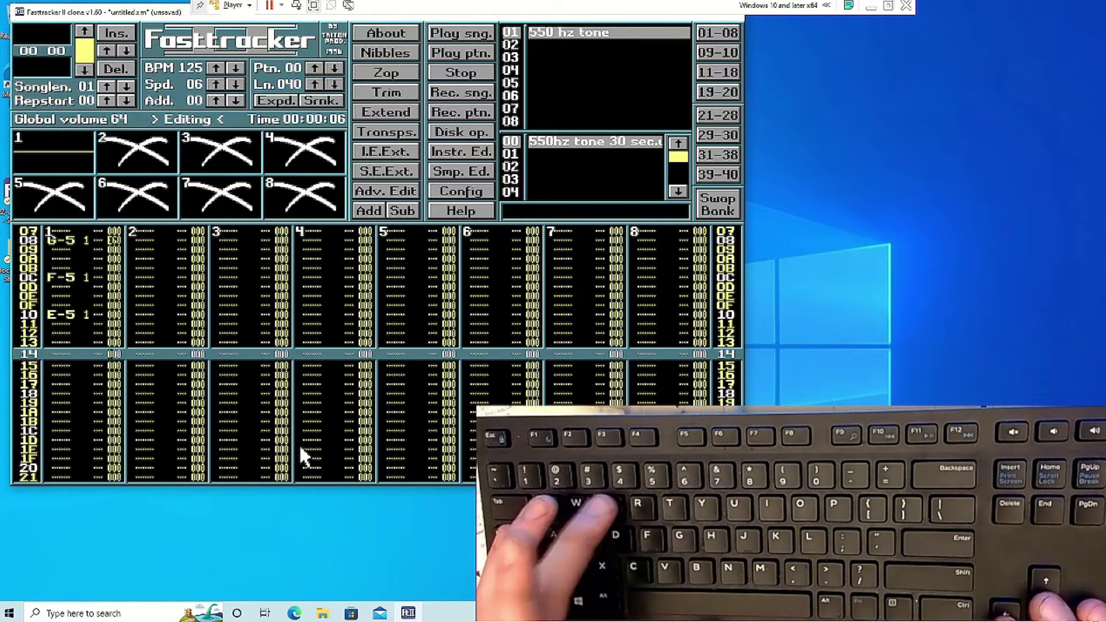
pyautogui.press('6')
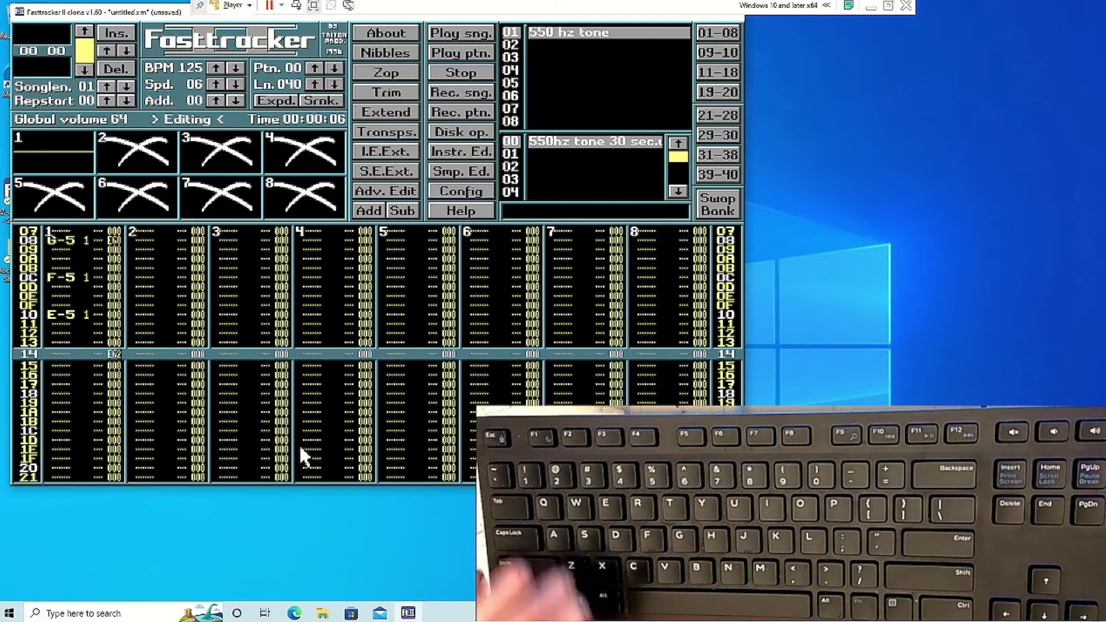
pyautogui.click(480, 51)
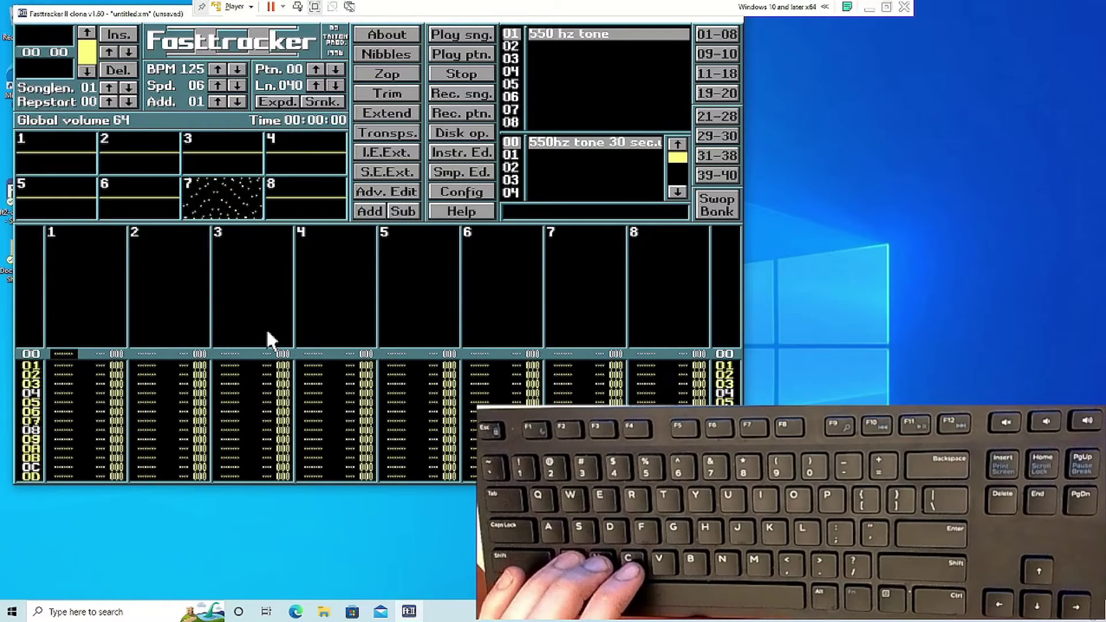
# Step: Audition a few notes from the computer keyboard before recording
pyautogui.press('c')
pyautogui.press('c')
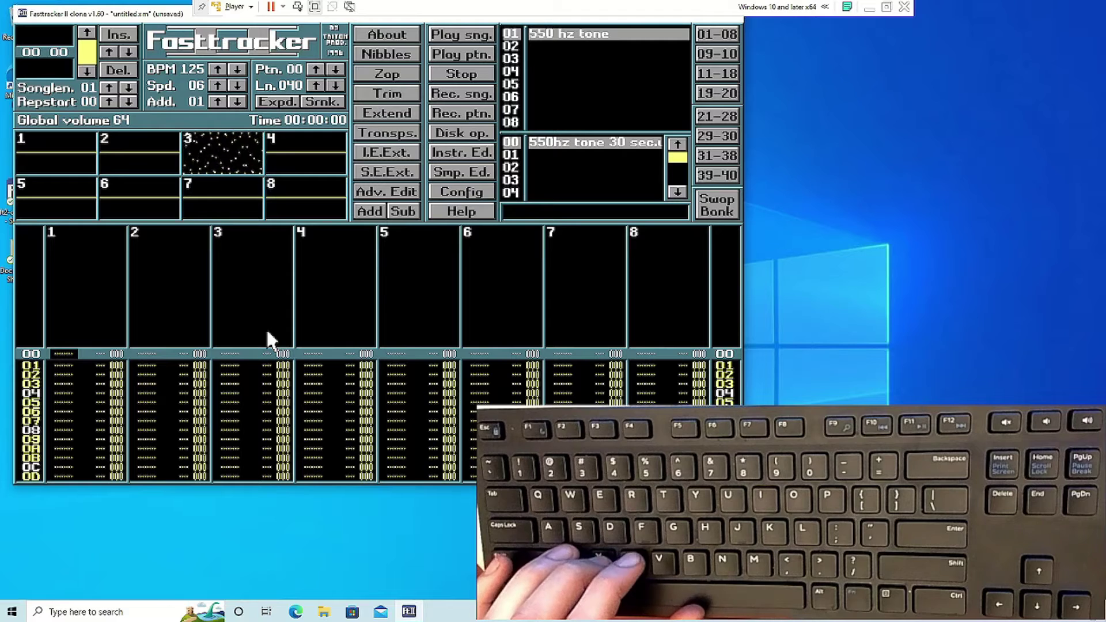
pyautogui.press('b')
pyautogui.press('b')
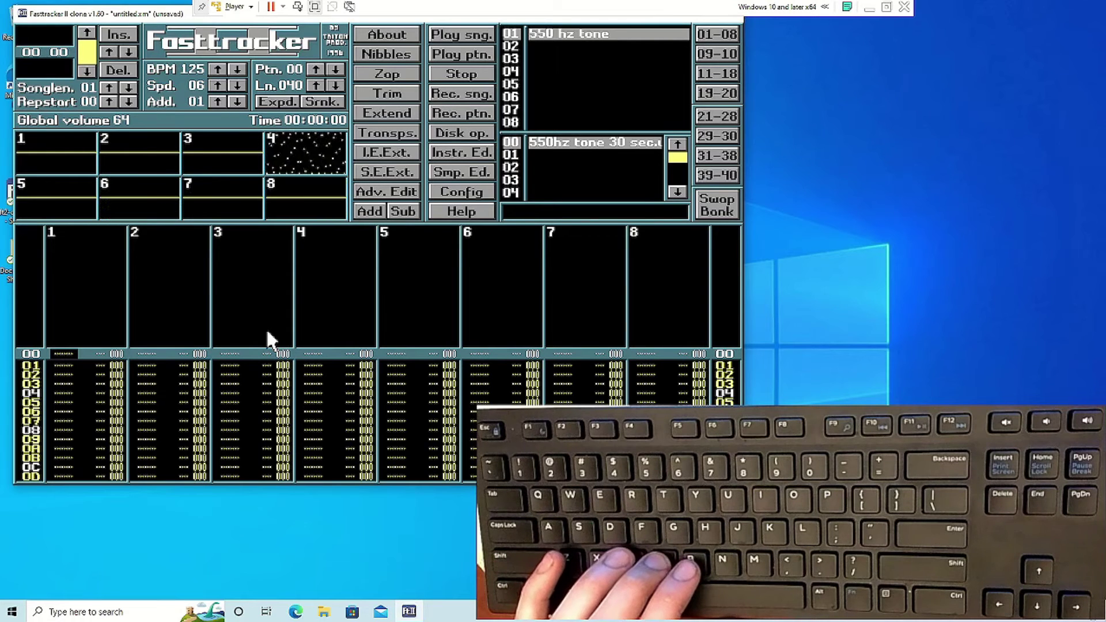
pyautogui.press('b')
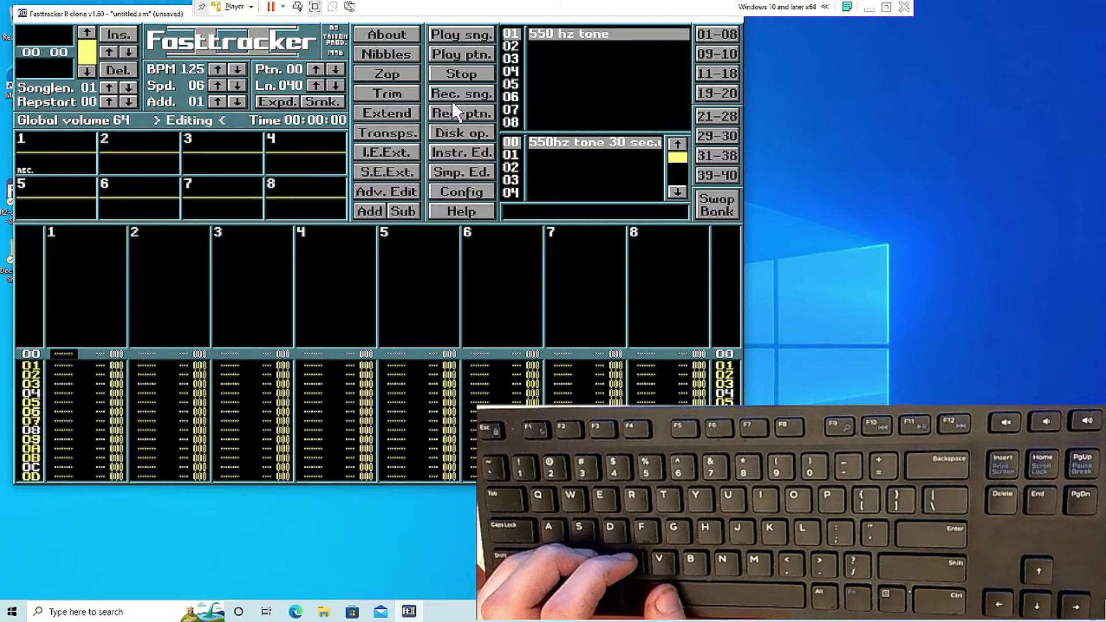
# Step: Live-record C-4, E-4 and G-4 notes into channel 1, stop, and move to channel 2
pyautogui.click(457, 117)
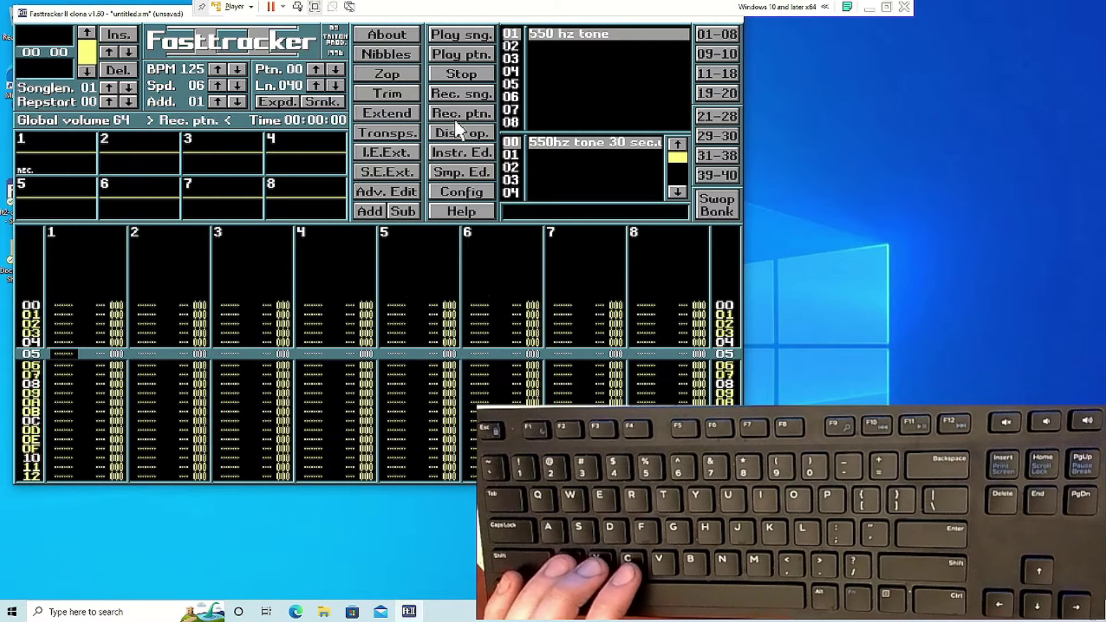
pyautogui.press('z')
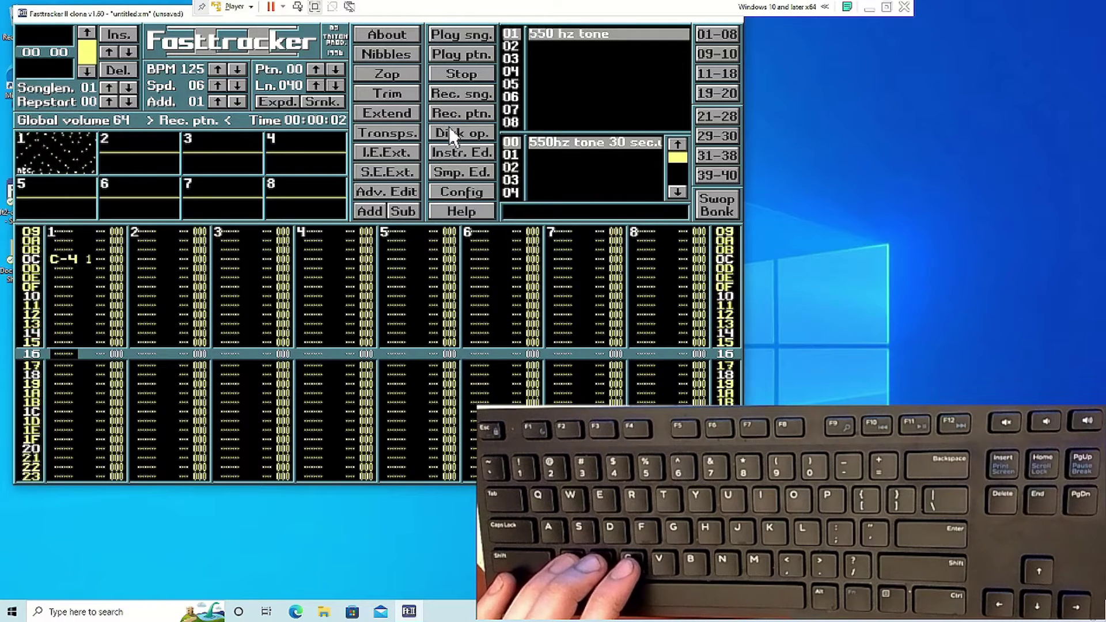
pyautogui.press('c')
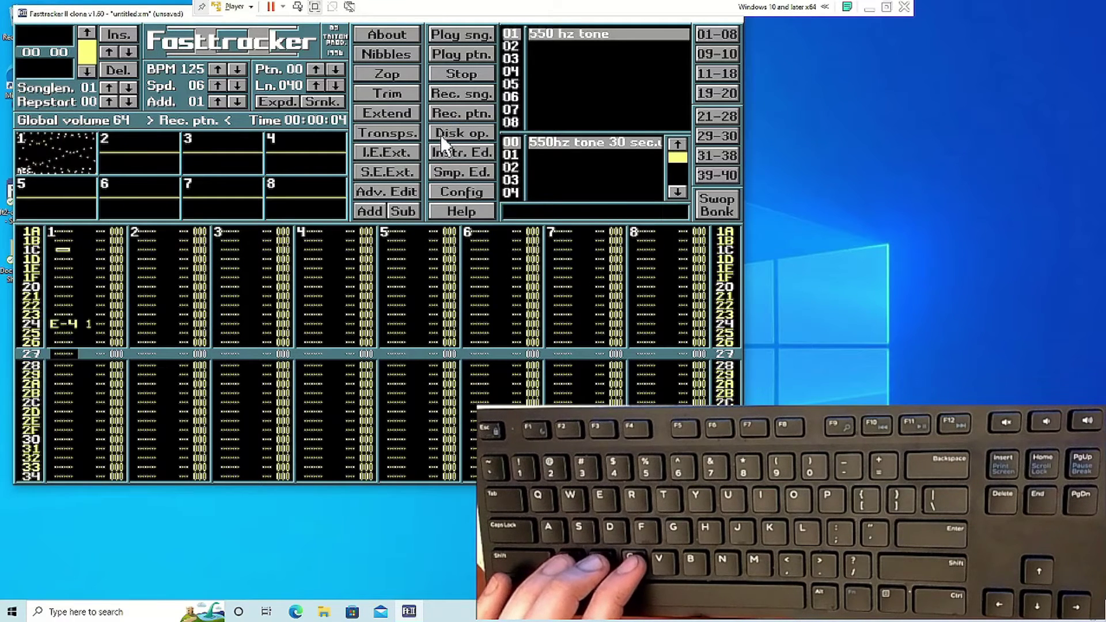
pyautogui.press('b')
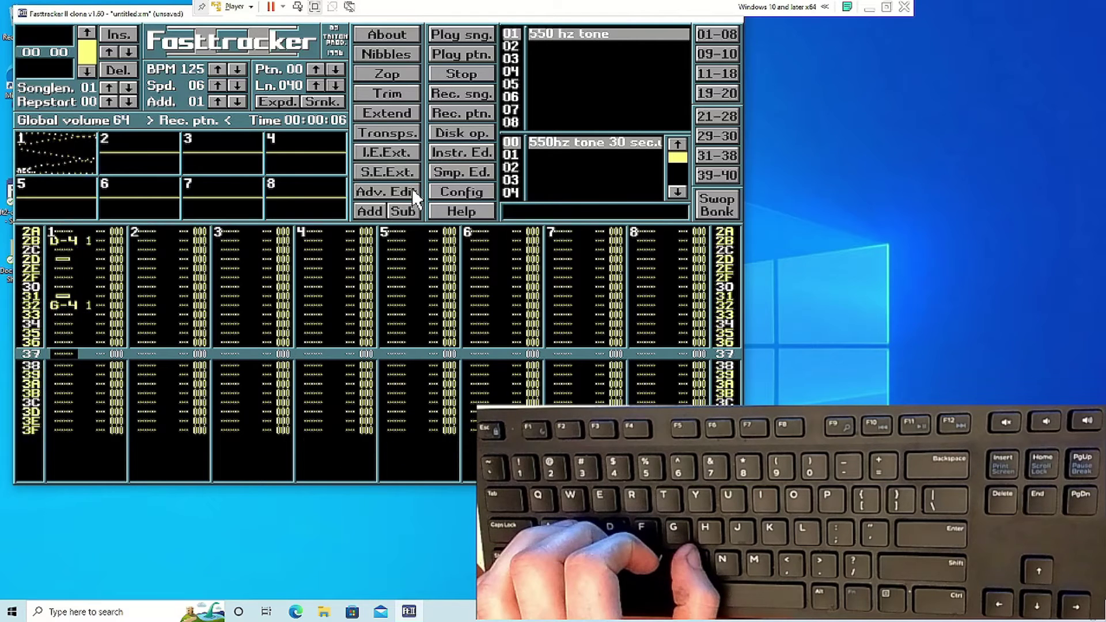
pyautogui.press('space')
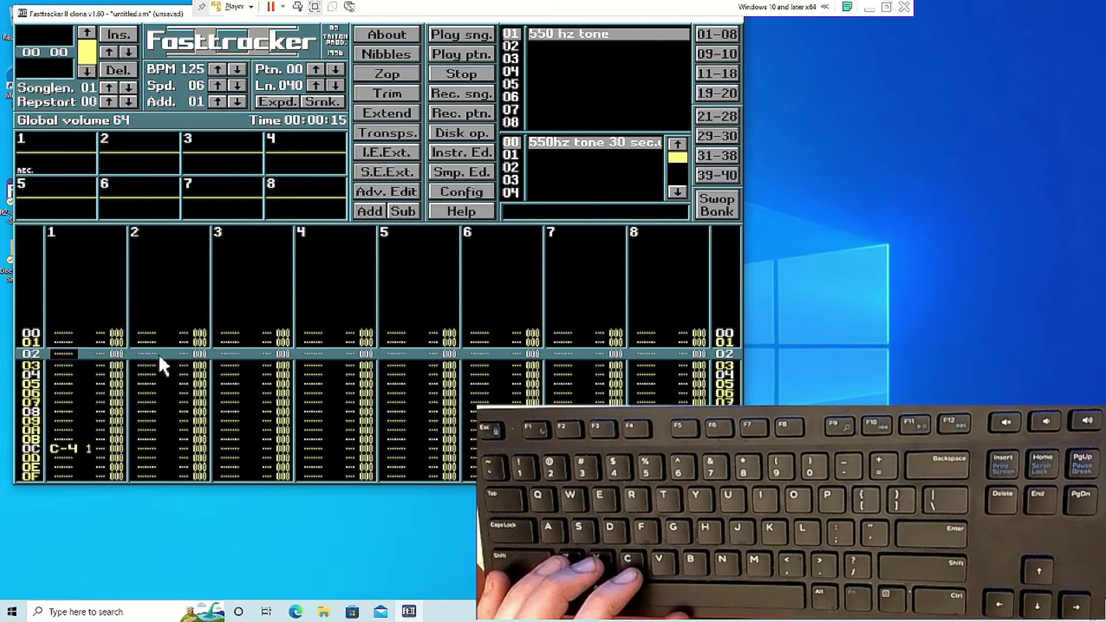
pyautogui.scroll(1, 154, 353)
pyautogui.press('Tab')
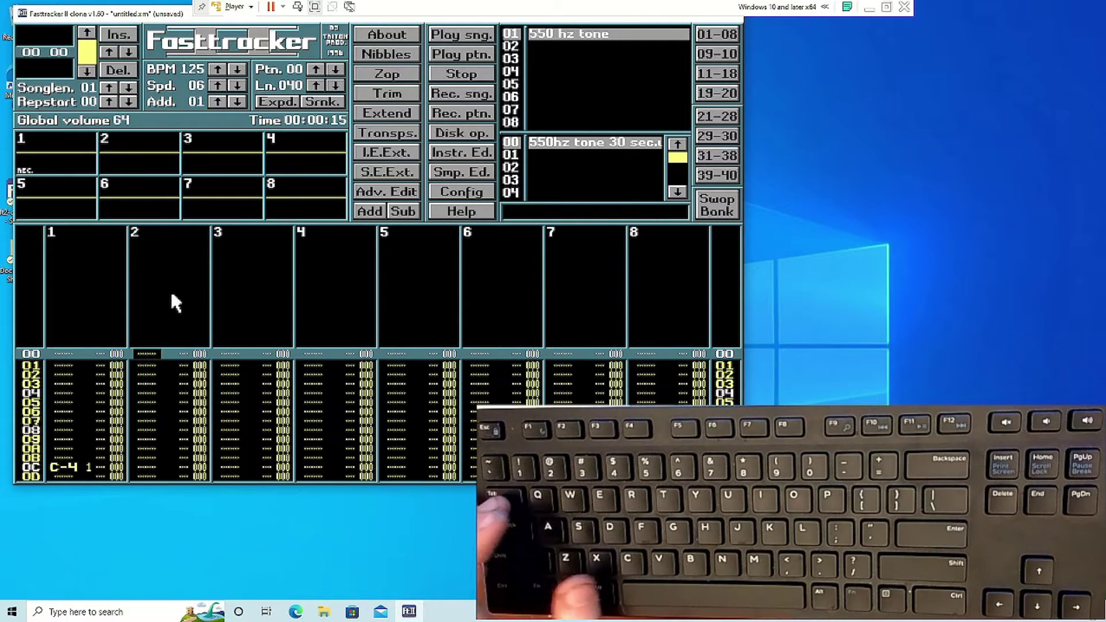
pyautogui.click(460, 192)
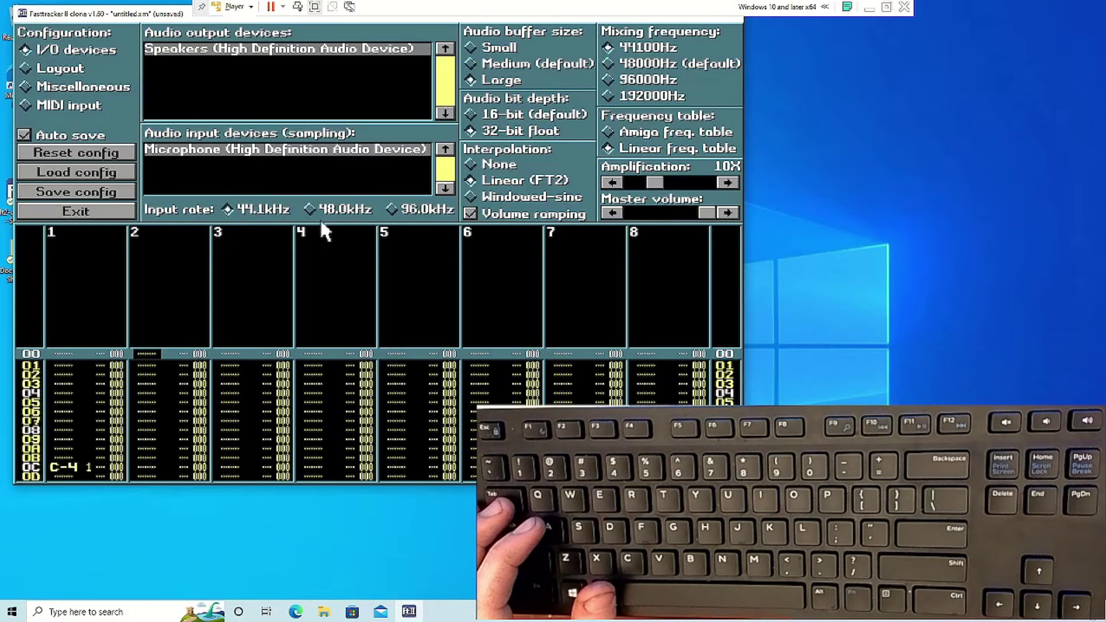
pyautogui.click(50, 84)
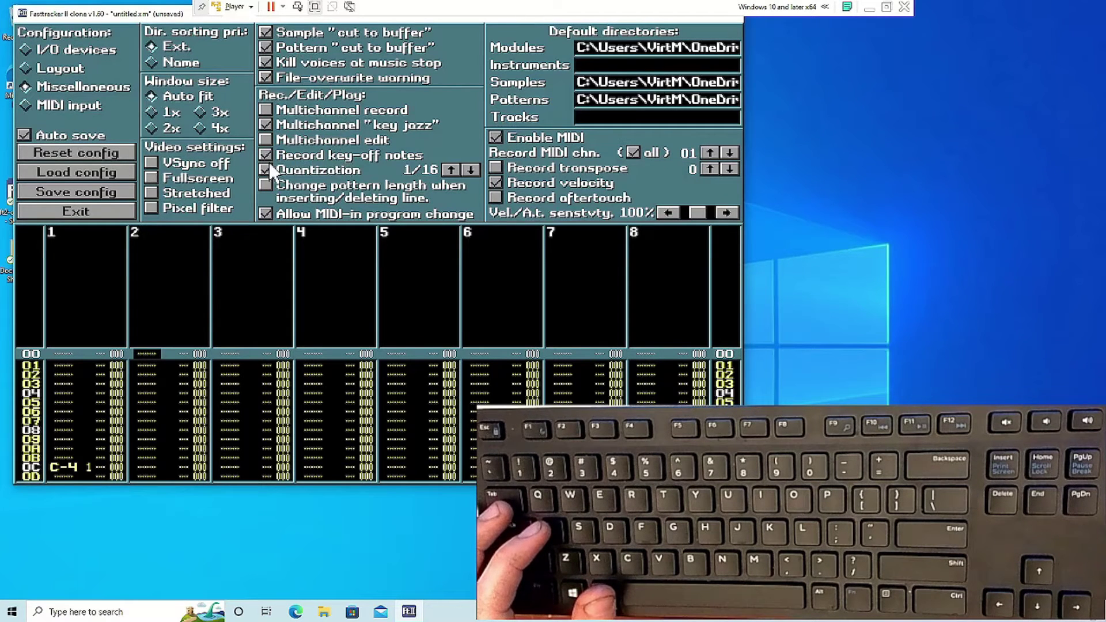
pyautogui.click(78, 208)
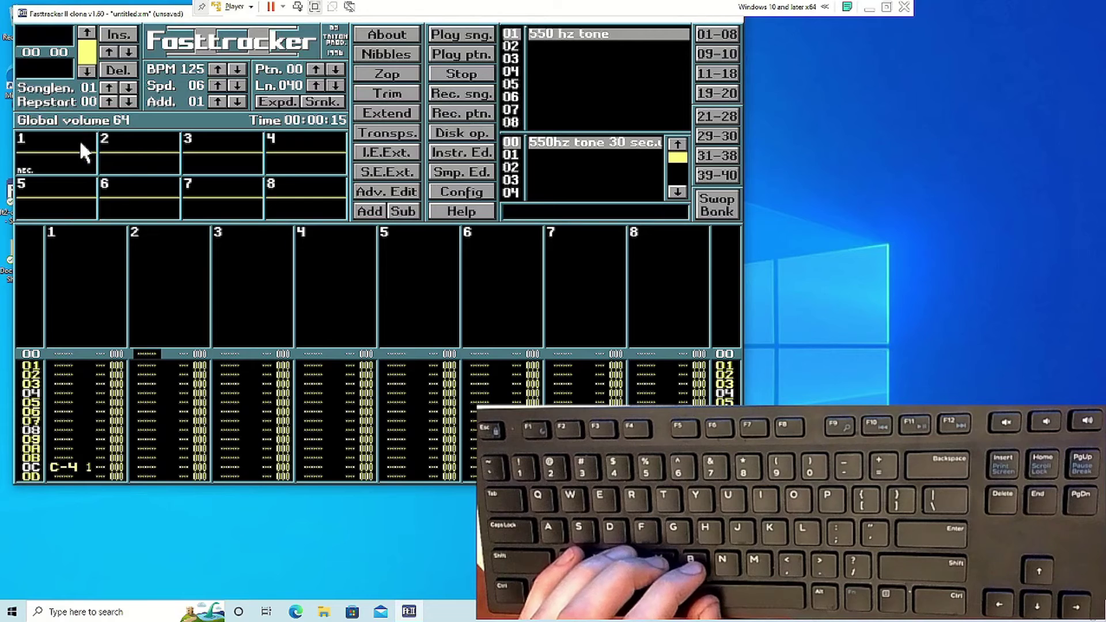
# Step: In edit mode, live-record F-4, A-4 and B-4 into channel 2, then play the pattern back
pyautogui.press('space')
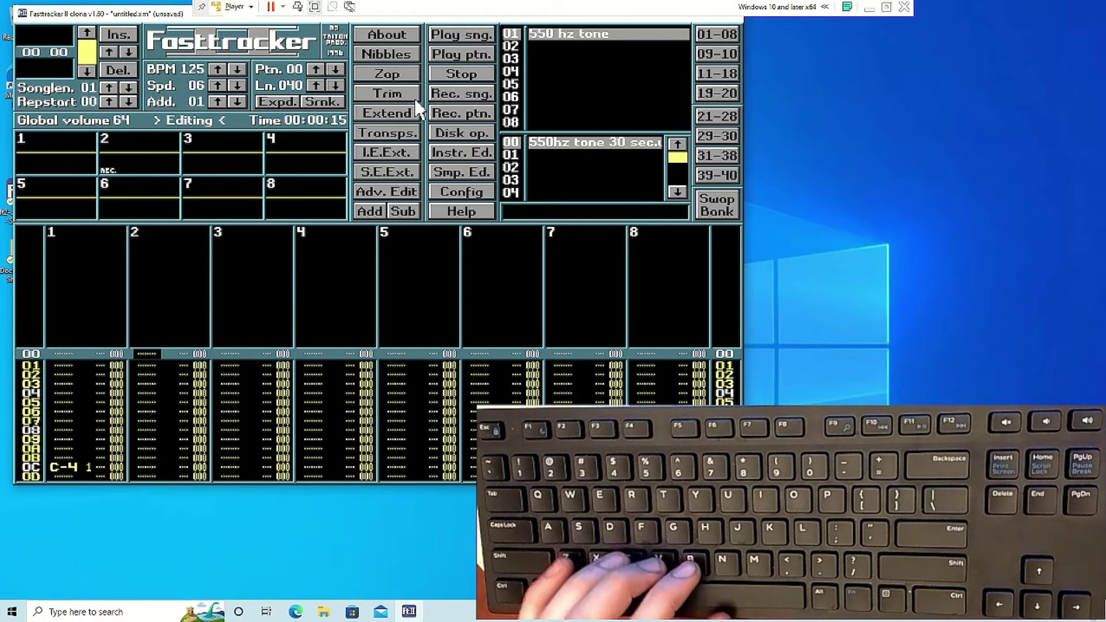
pyautogui.click(469, 110)
pyautogui.press('v')
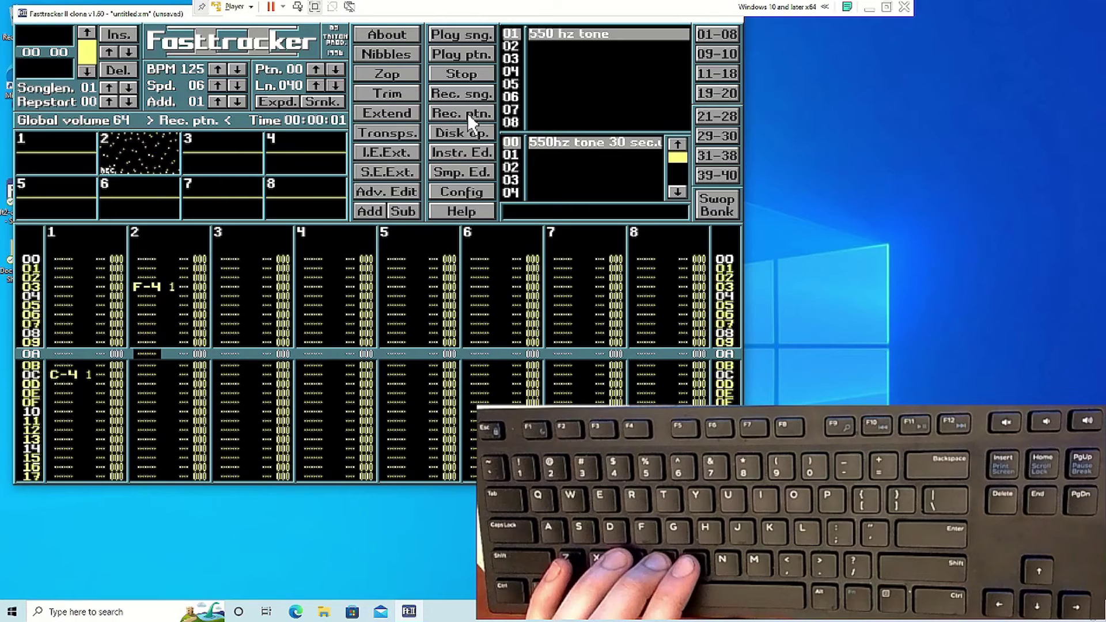
pyautogui.press('n')
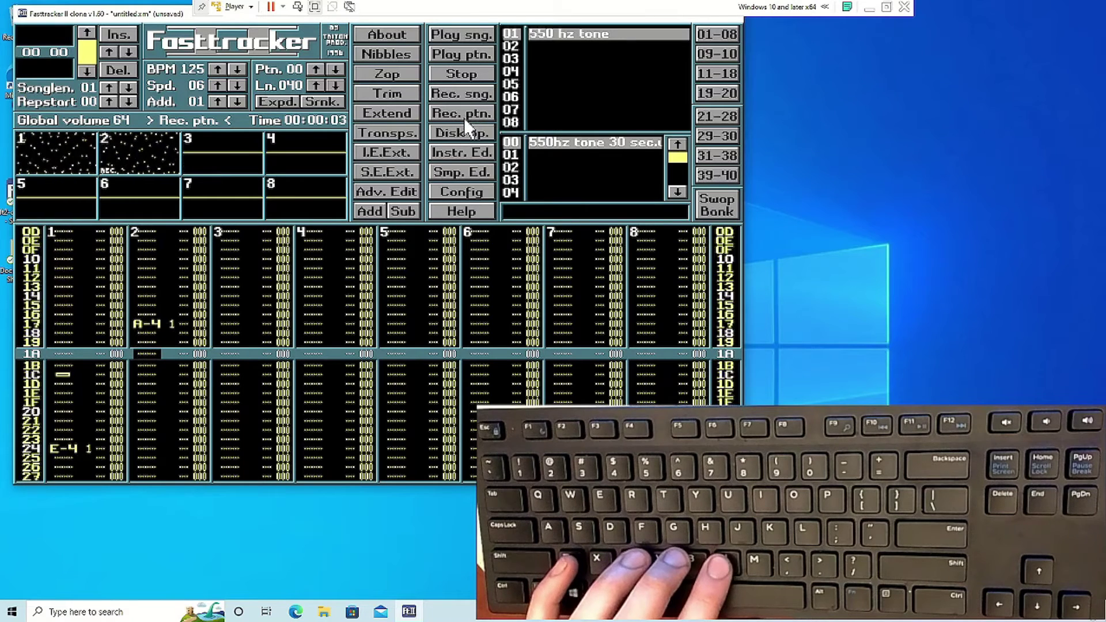
pyautogui.press('x')
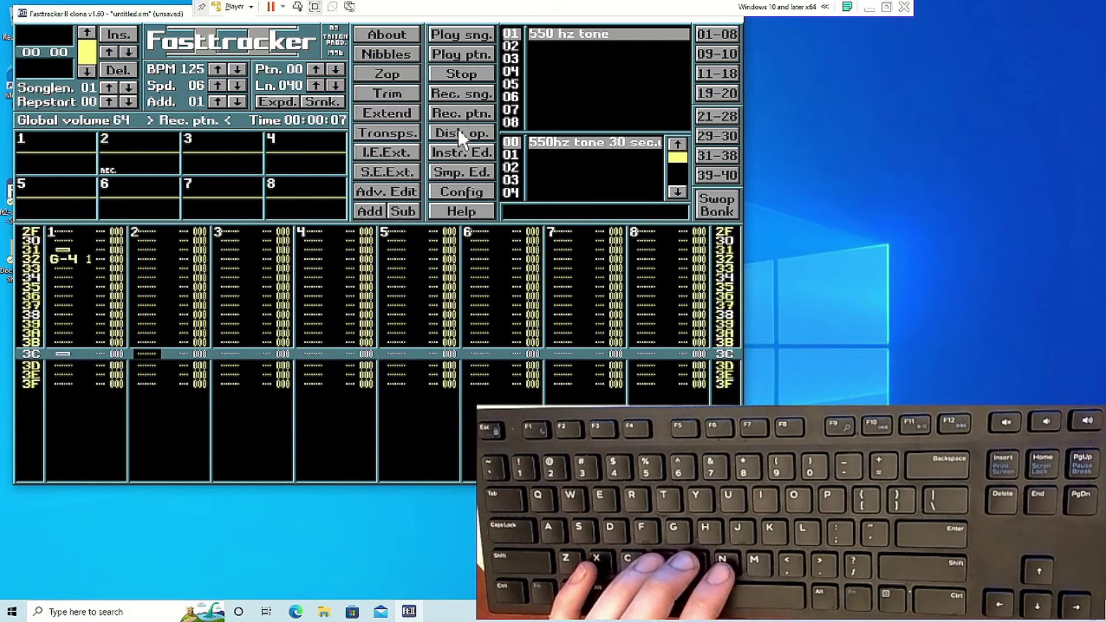
pyautogui.click(453, 53)
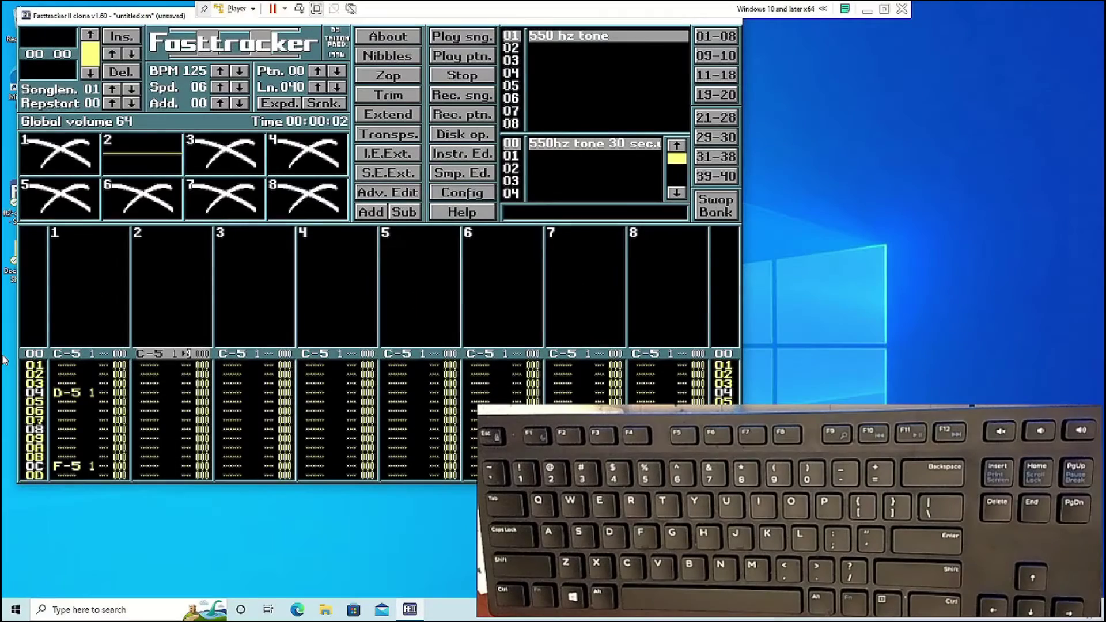
pyautogui.click(477, 58)
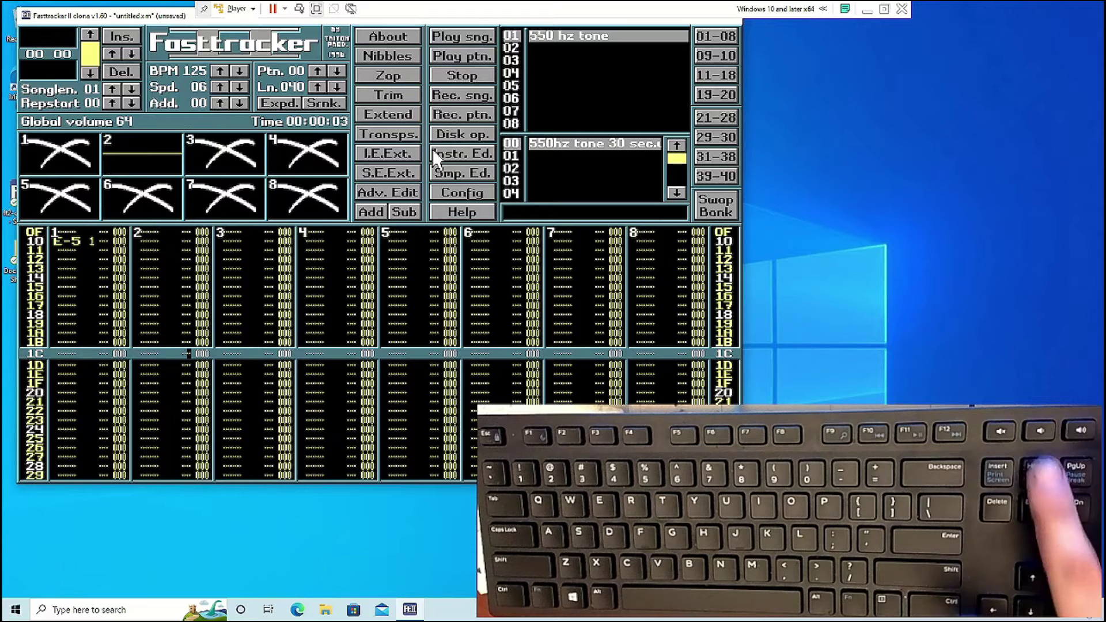
pyautogui.press('Home')
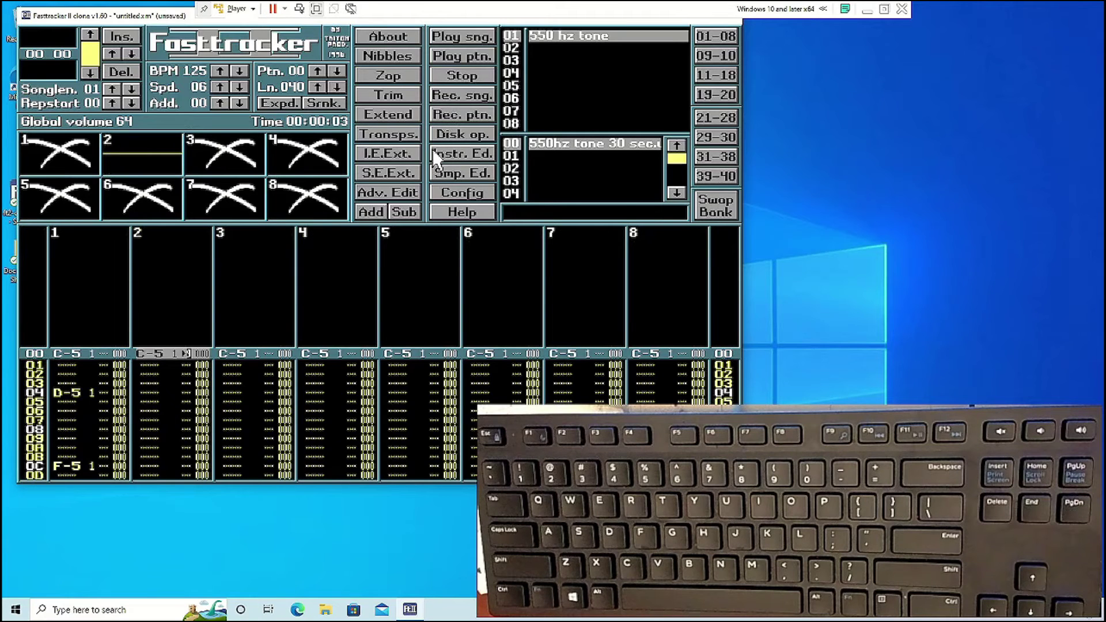
pyautogui.press('End')
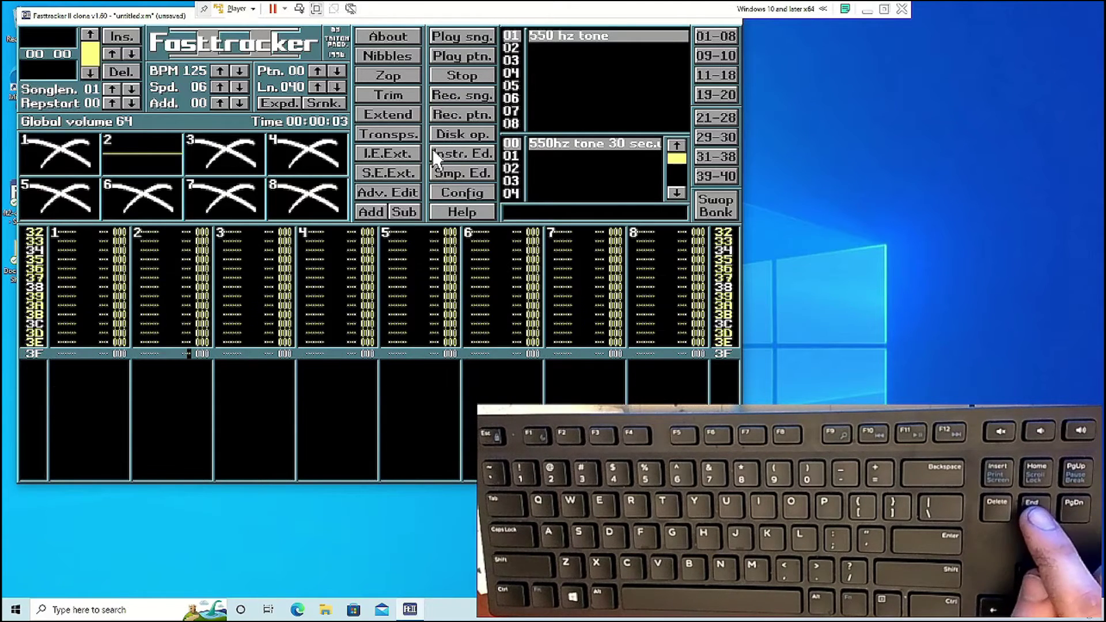
pyautogui.press('pageup')
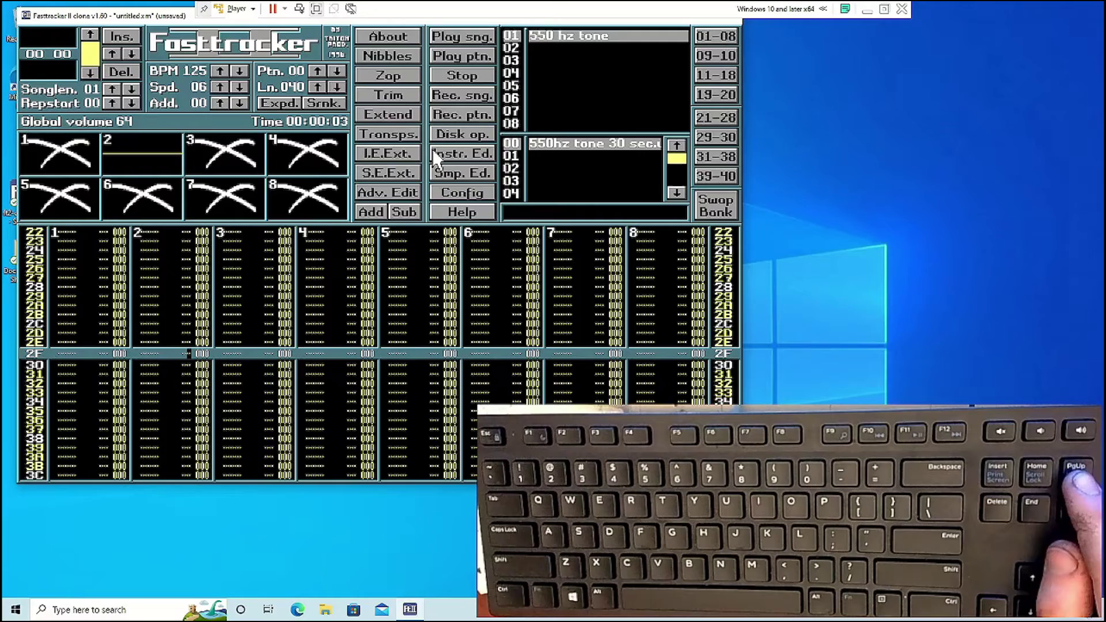
pyautogui.press('pageup')
pyautogui.press('pageup')
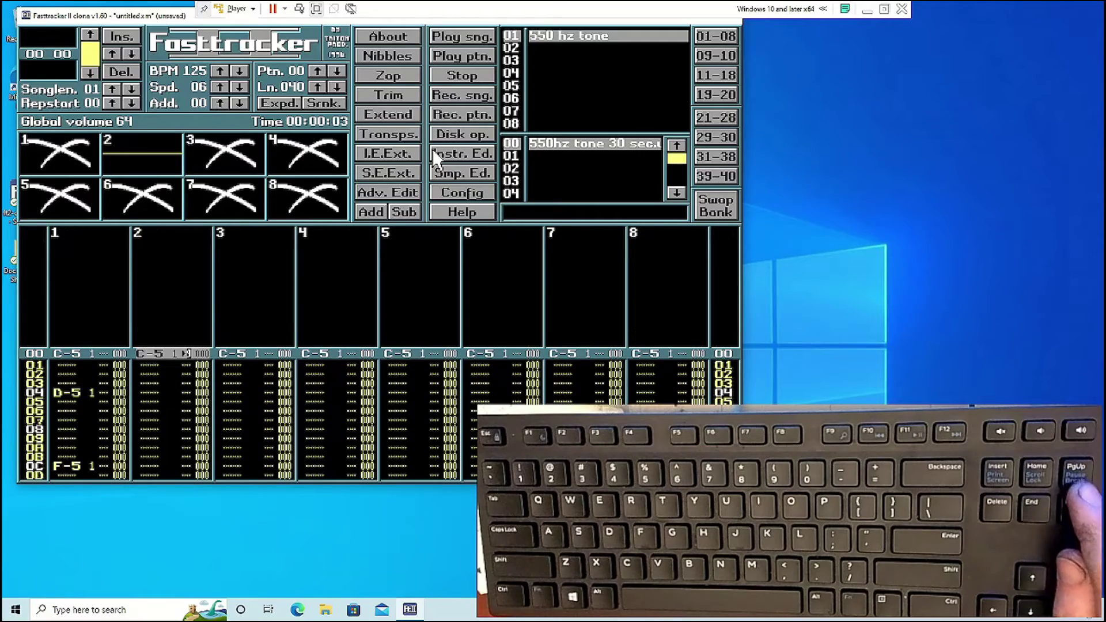
pyautogui.press('pagedown')
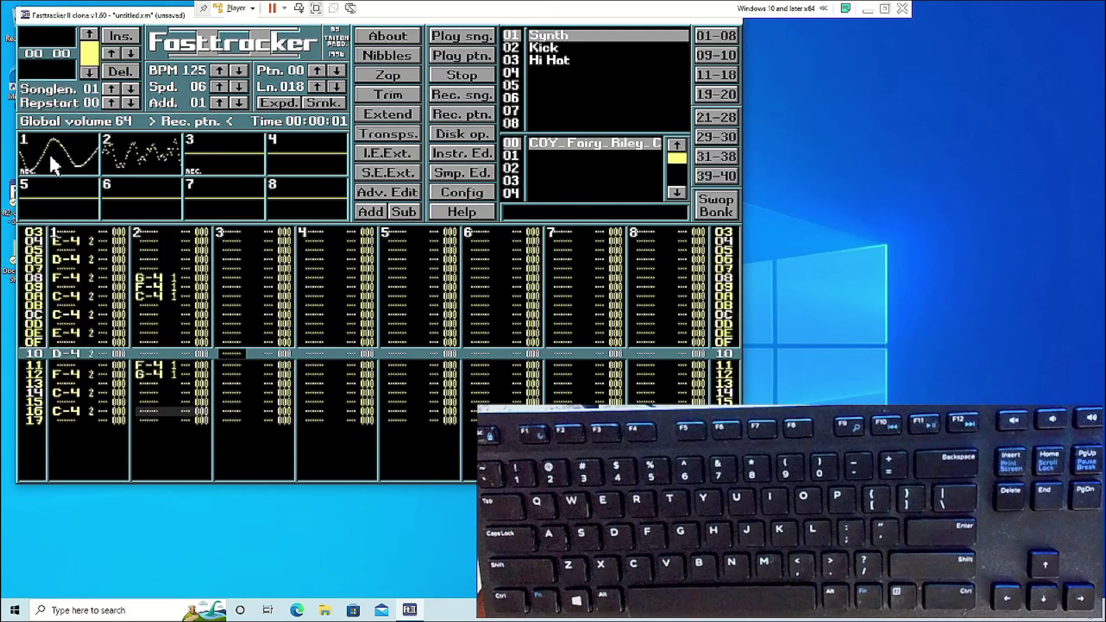
# Step: Record notes into channel 2, then switch to Hi Hat and record mostly D-4 hits into channel 3
pyautogui.press('v')
pyautogui.press('b')
pyautogui.click(537, 57)
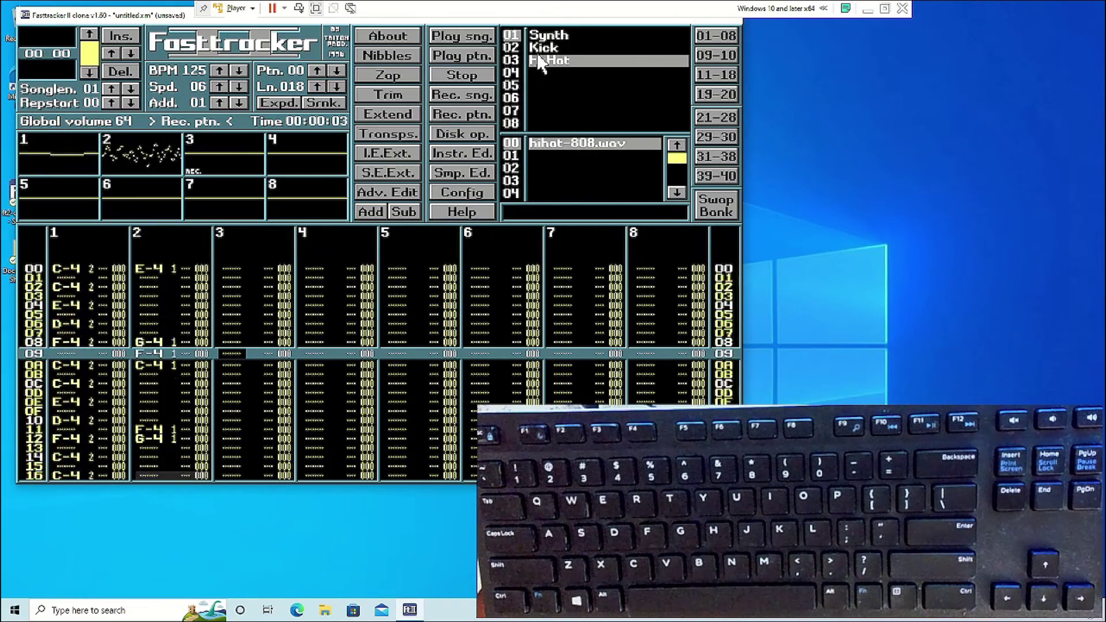
pyautogui.press('x')
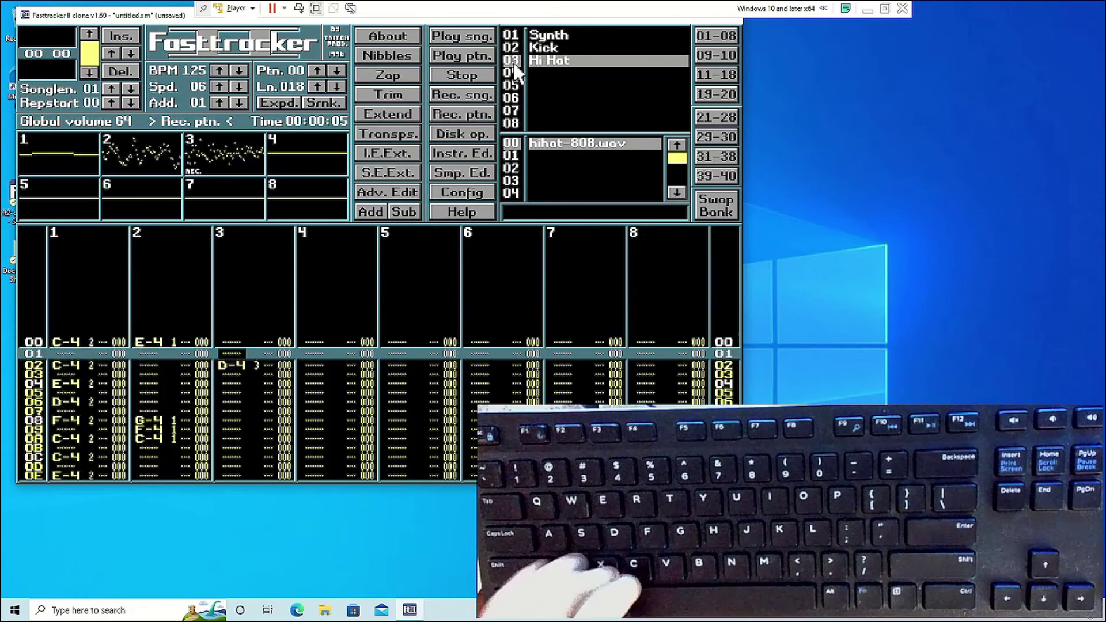
pyautogui.press('x')
pyautogui.press('x')
pyautogui.press('x')
pyautogui.press('c')
pyautogui.press('z')
pyautogui.press('x')
pyautogui.press('z')
pyautogui.press('x')
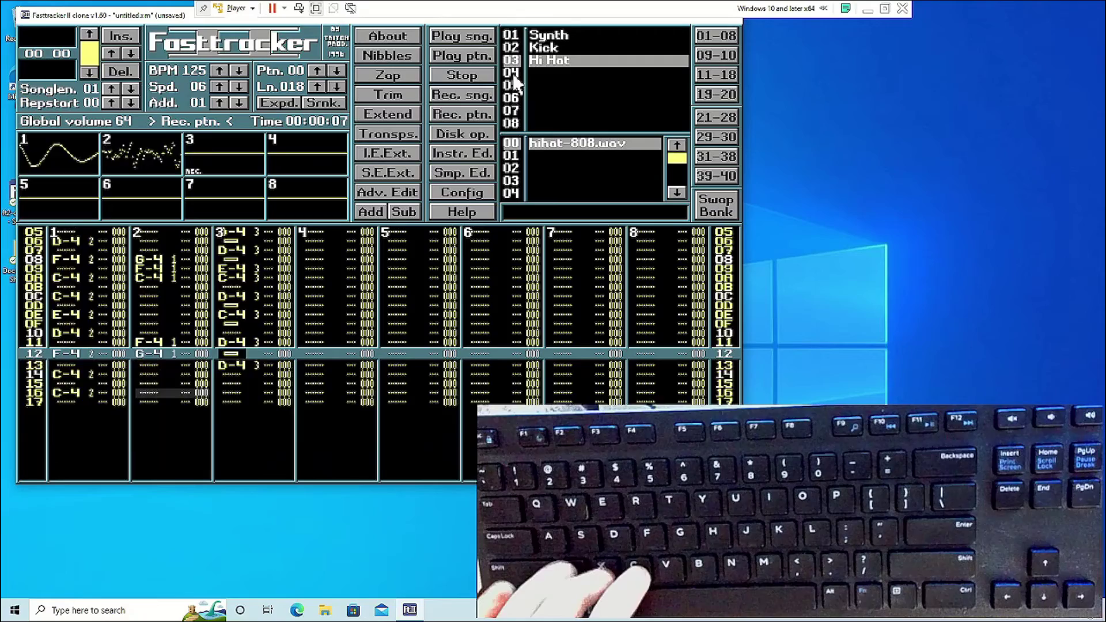
pyautogui.press('x')
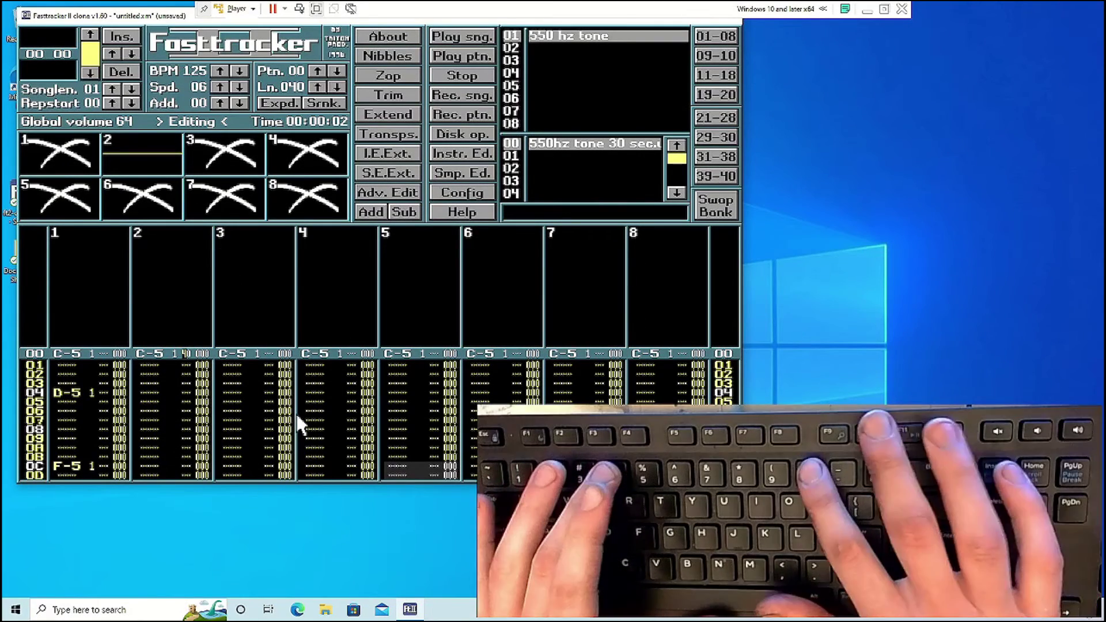
# Step: Set channel 2's row-00 C-5 volume to 40 and audition it, then lower it and audition again
pyautogui.write('4')
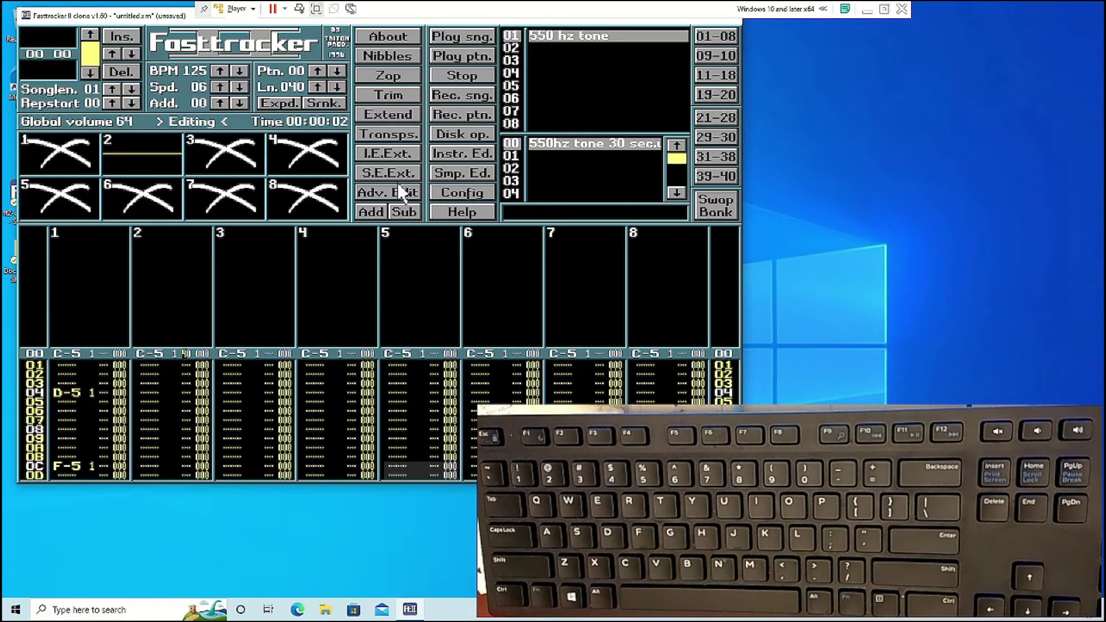
pyautogui.click(466, 57)
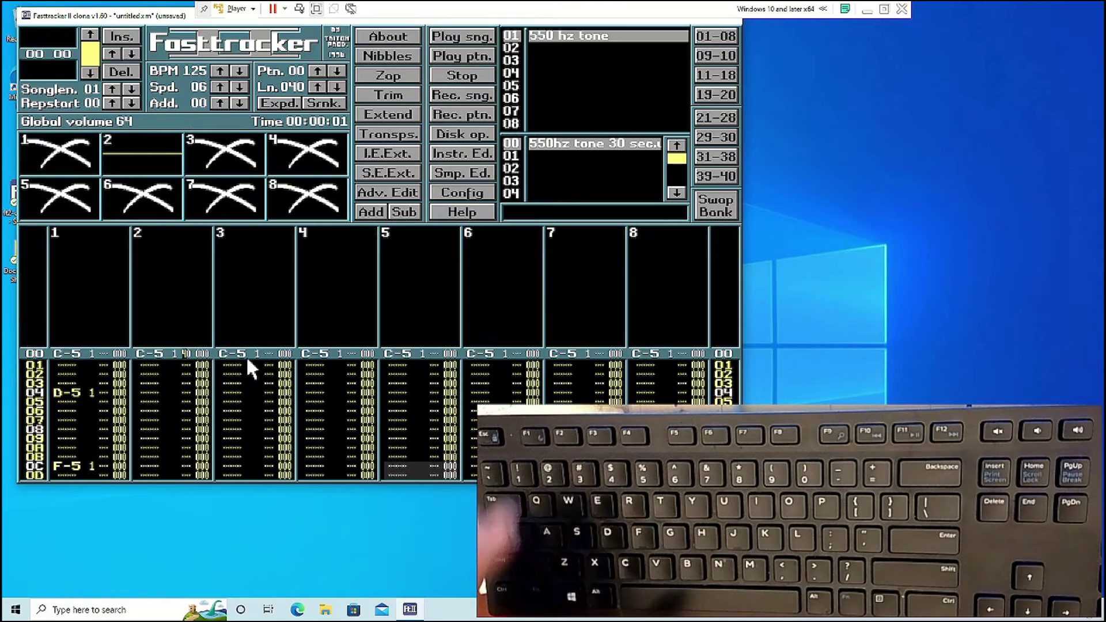
pyautogui.press('space')
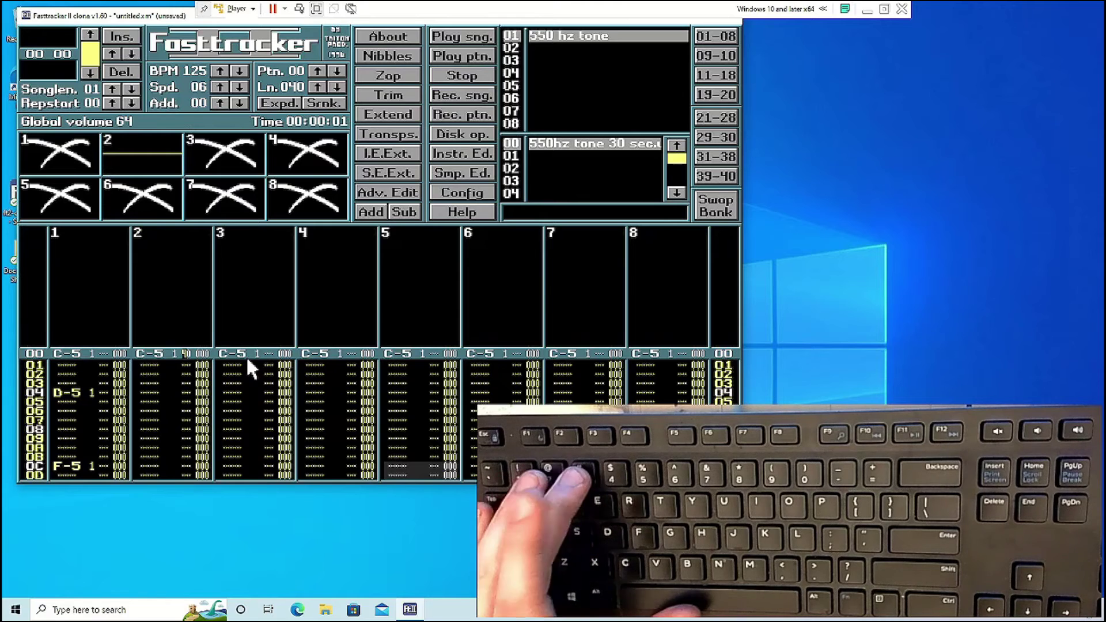
pyautogui.write('3')
pyautogui.click(478, 56)
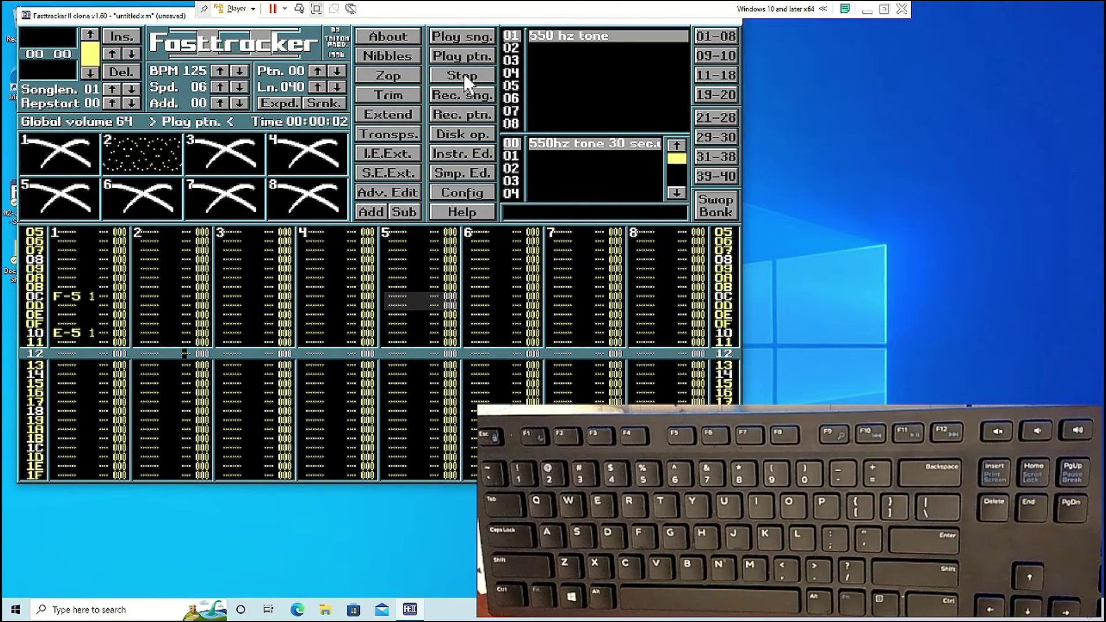
pyautogui.press('space')
pyautogui.press('space')
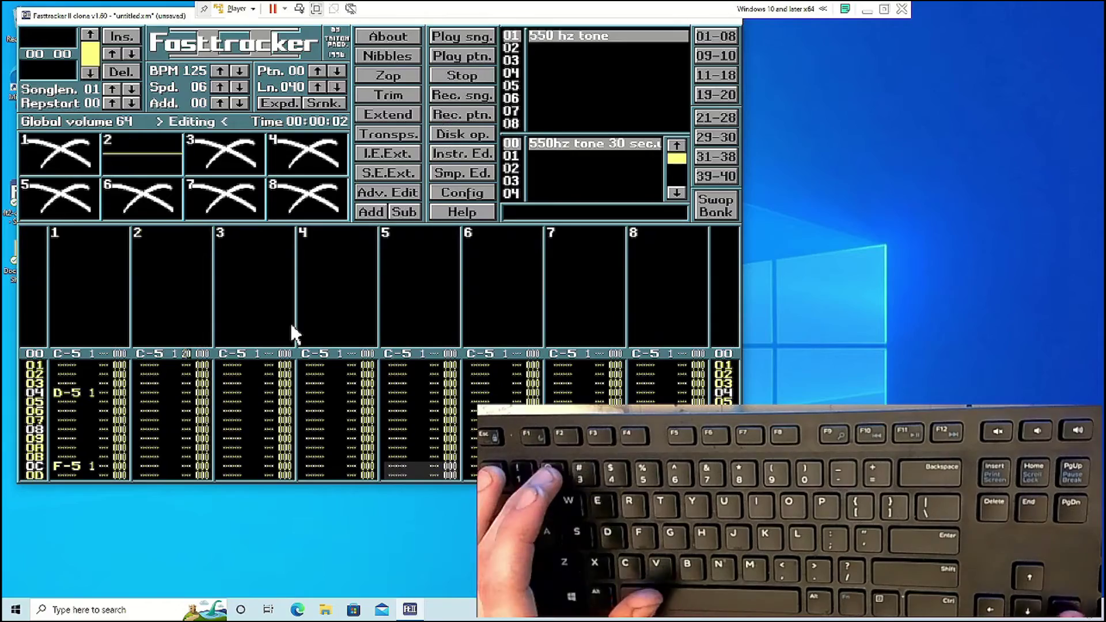
pyautogui.click(463, 54)
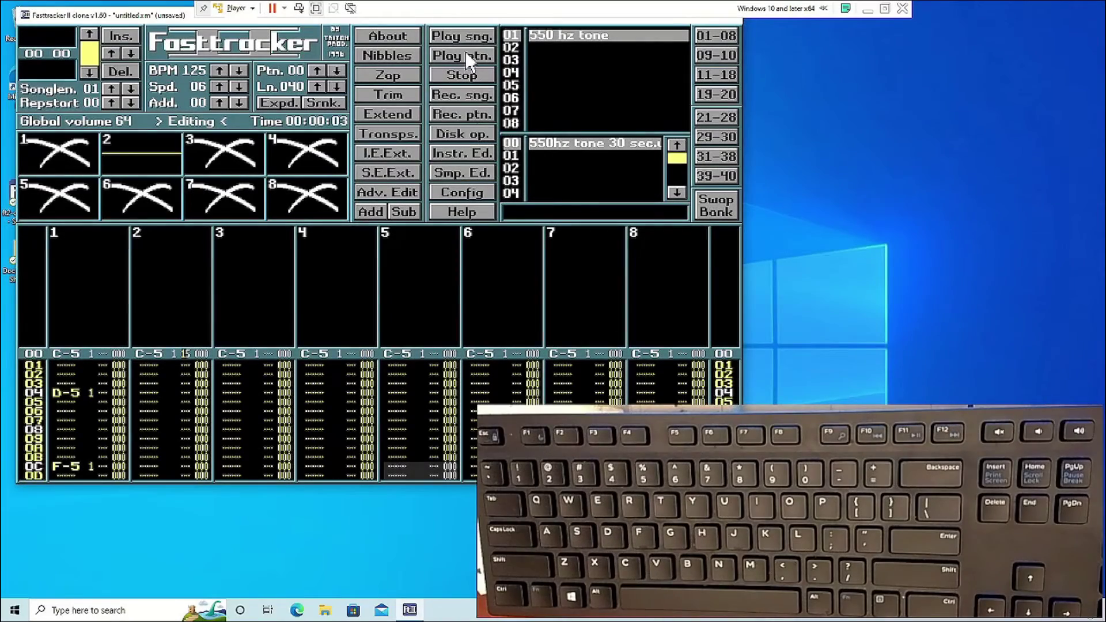
# Step: Play the pattern at its current volume, stop it, and turn on edit mode
pyautogui.click(464, 53)
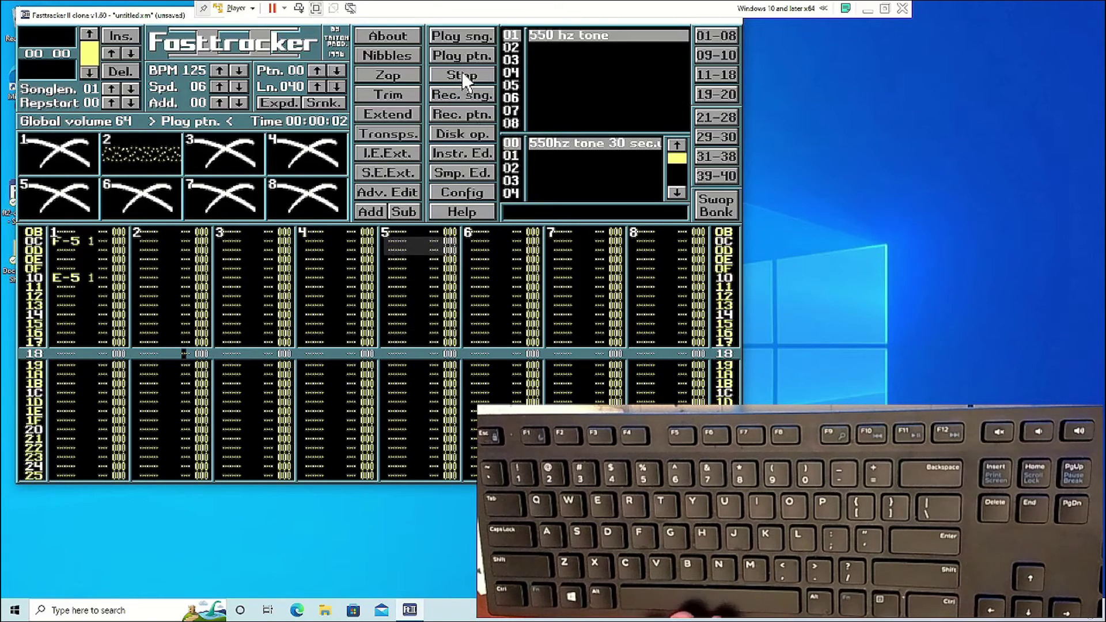
pyautogui.click(463, 72)
pyautogui.scroll(20, 240, 386)
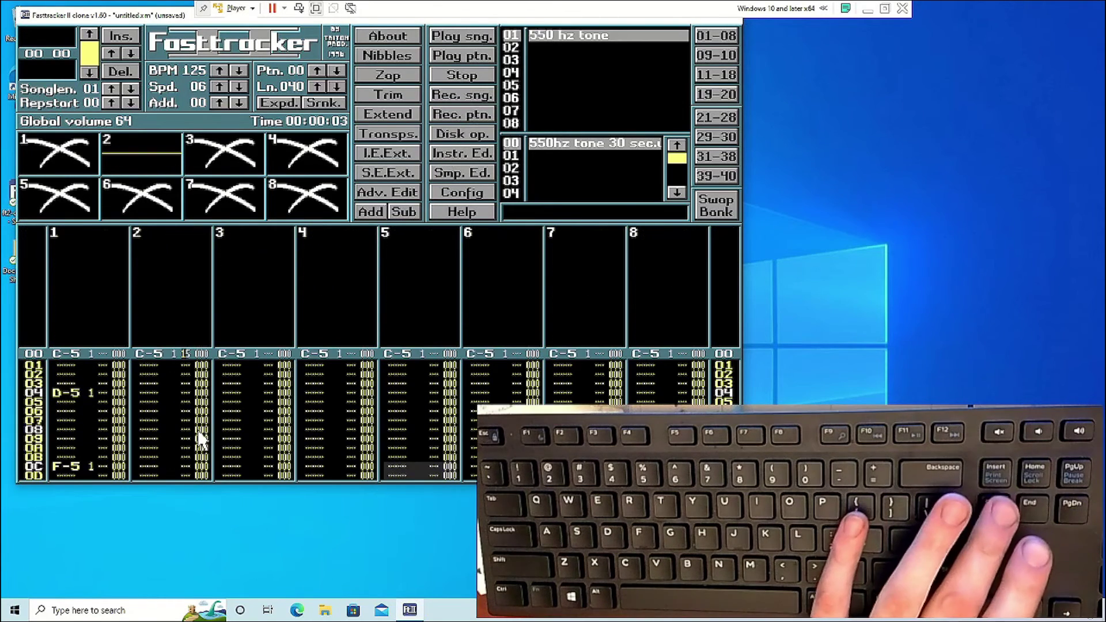
pyautogui.scroll(-2, 206, 431)
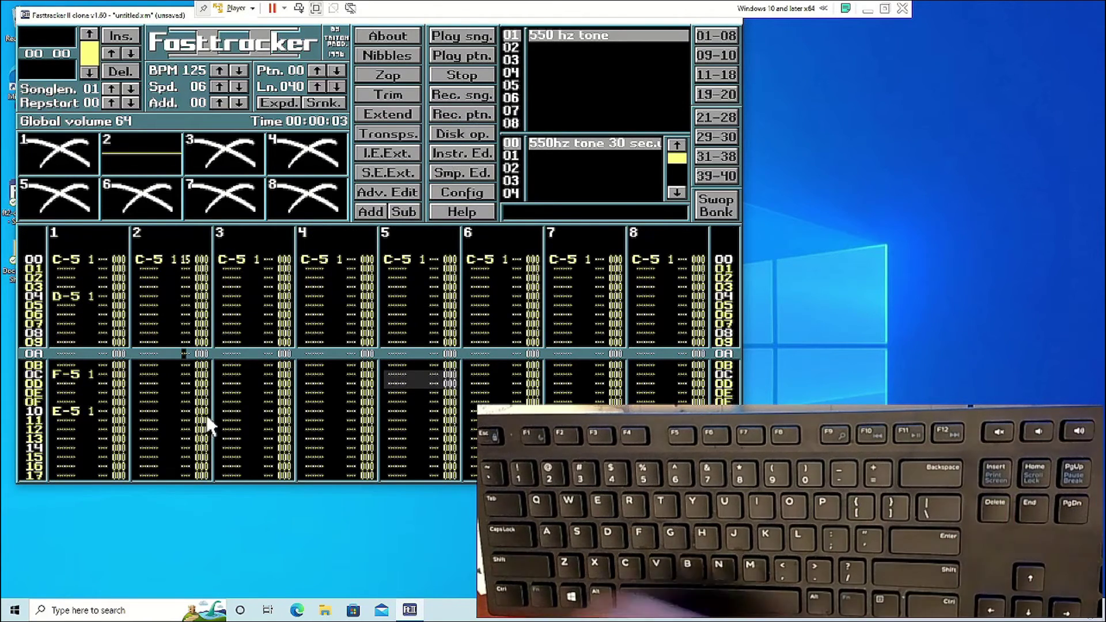
pyautogui.press('space')
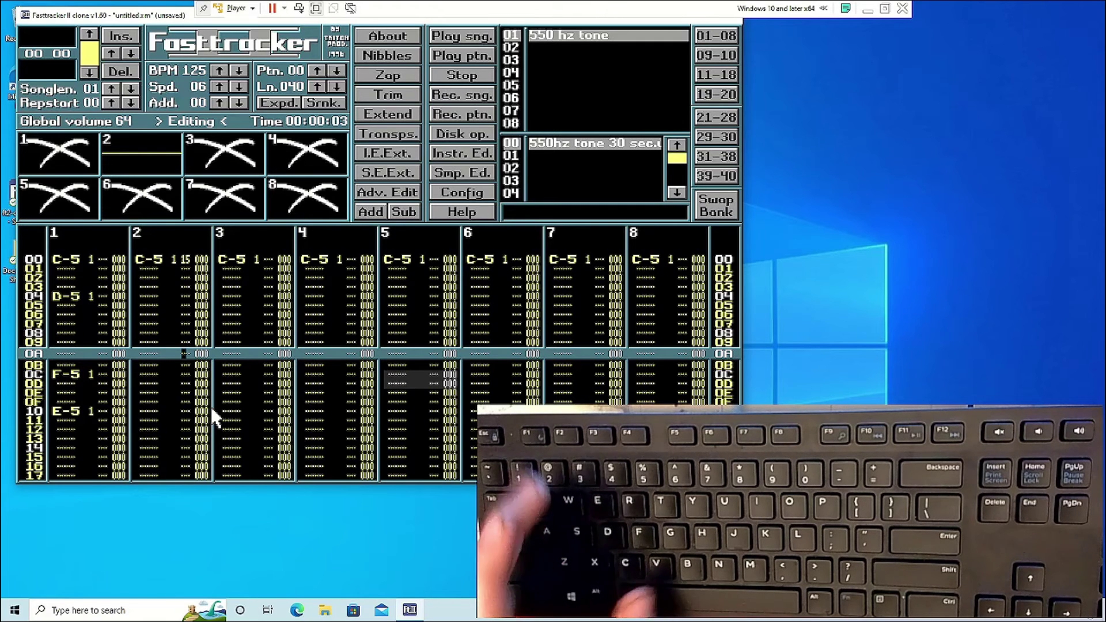
# Step: Enter volumes 20, 30 and 40 at rows 0A, 1A and 29 of channel 2, then replay from the top
pyautogui.write('20')
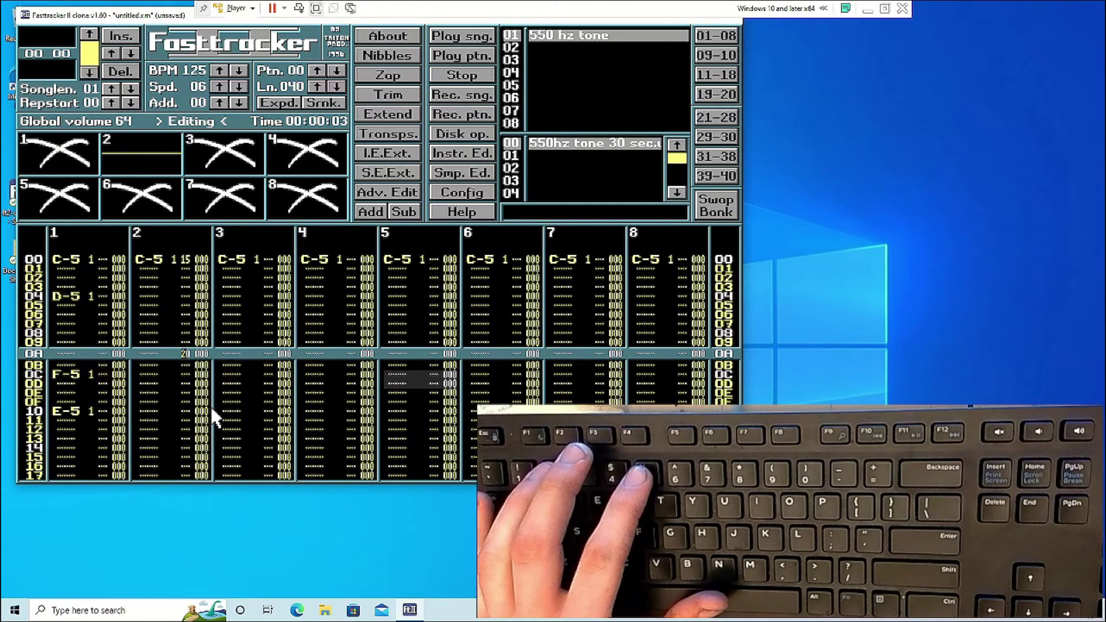
pyautogui.scroll(-8, 212, 409)
pyautogui.scroll(-8, 217, 411)
pyautogui.write('30')
pyautogui.scroll(-1, 219, 414)
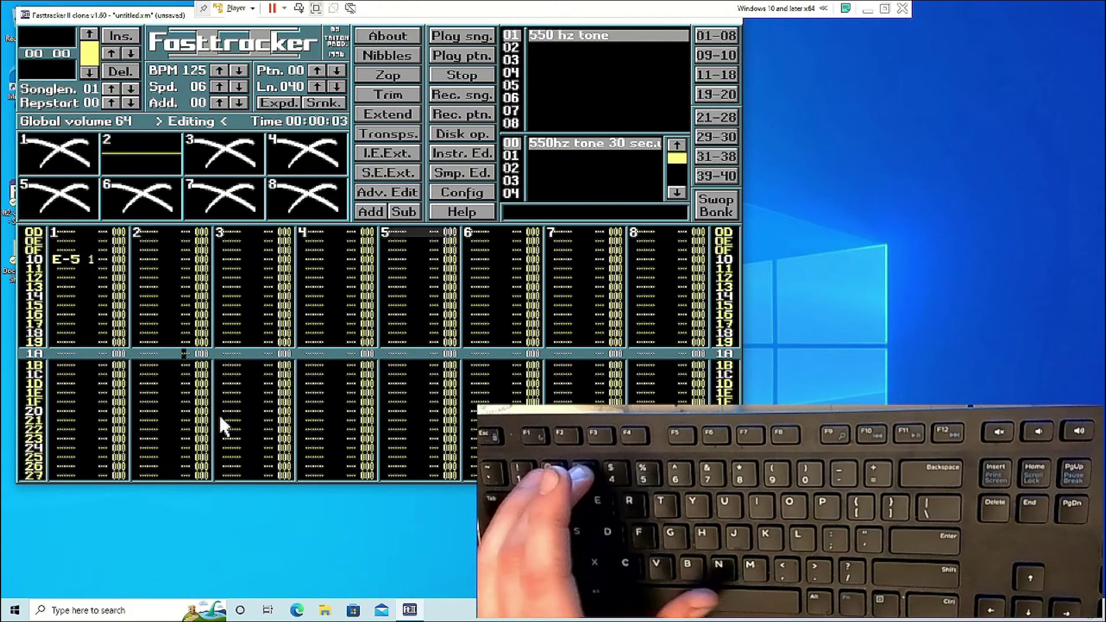
pyautogui.scroll(4, 220, 414)
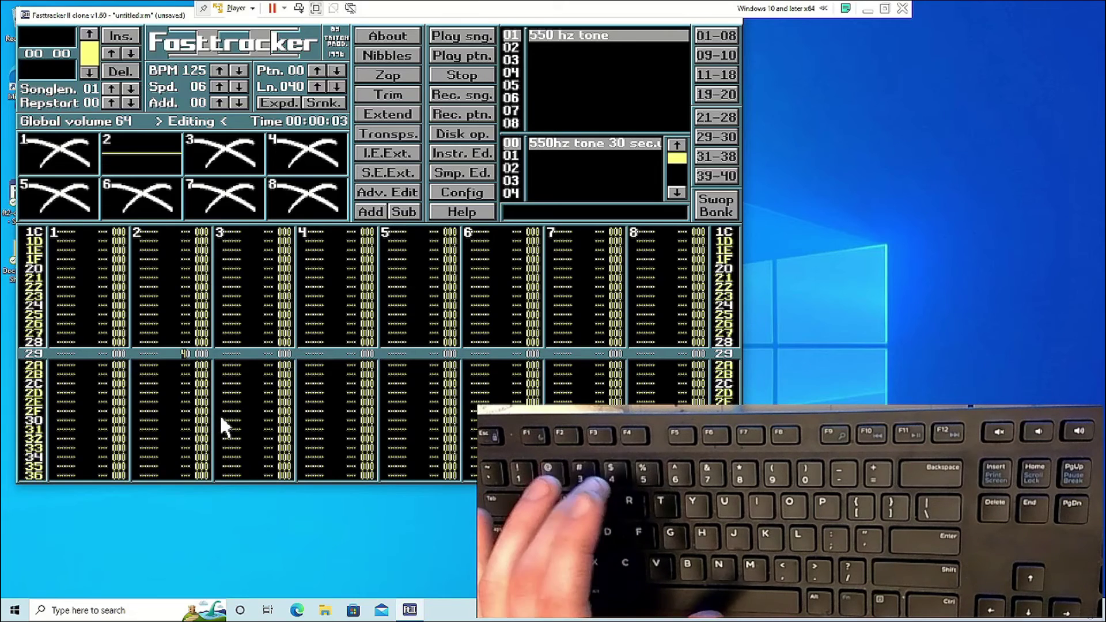
pyautogui.press('Home')
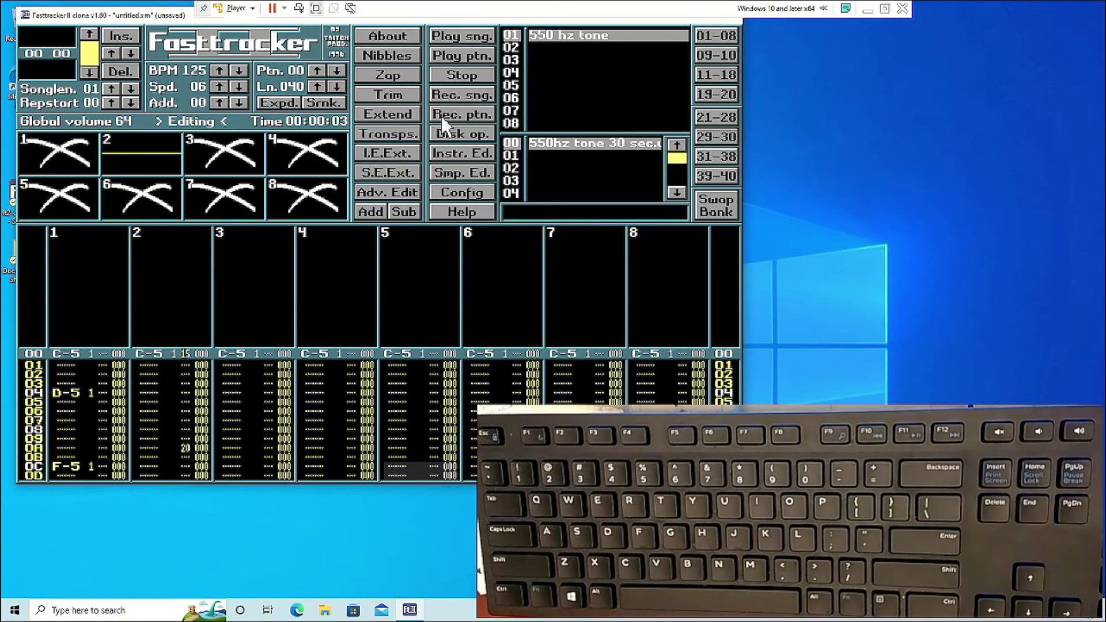
pyautogui.click(464, 60)
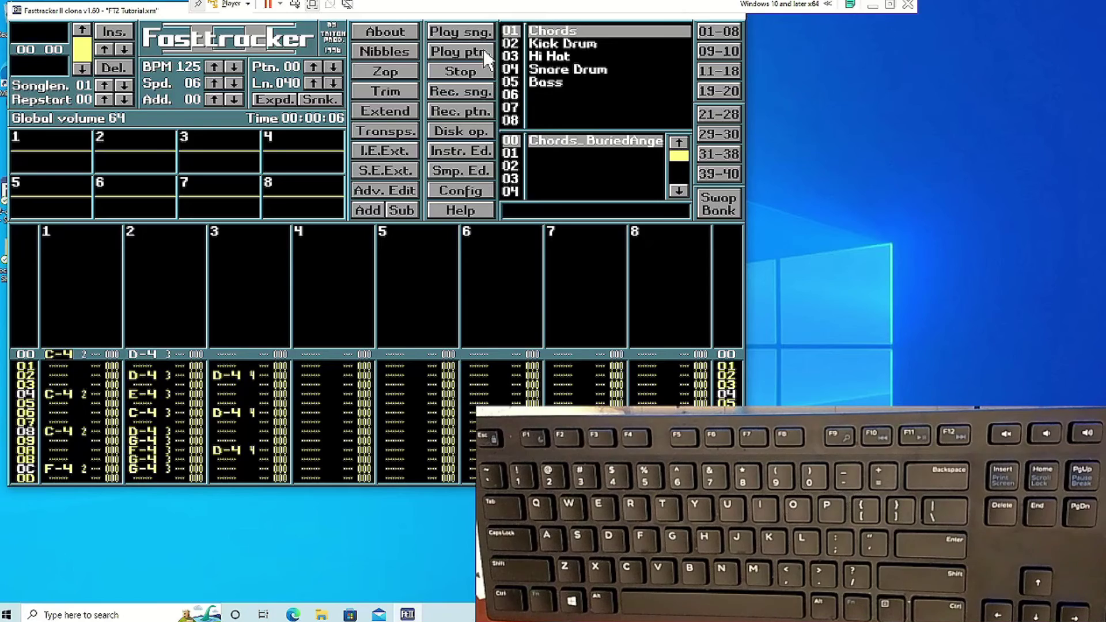
pyautogui.click(482, 49)
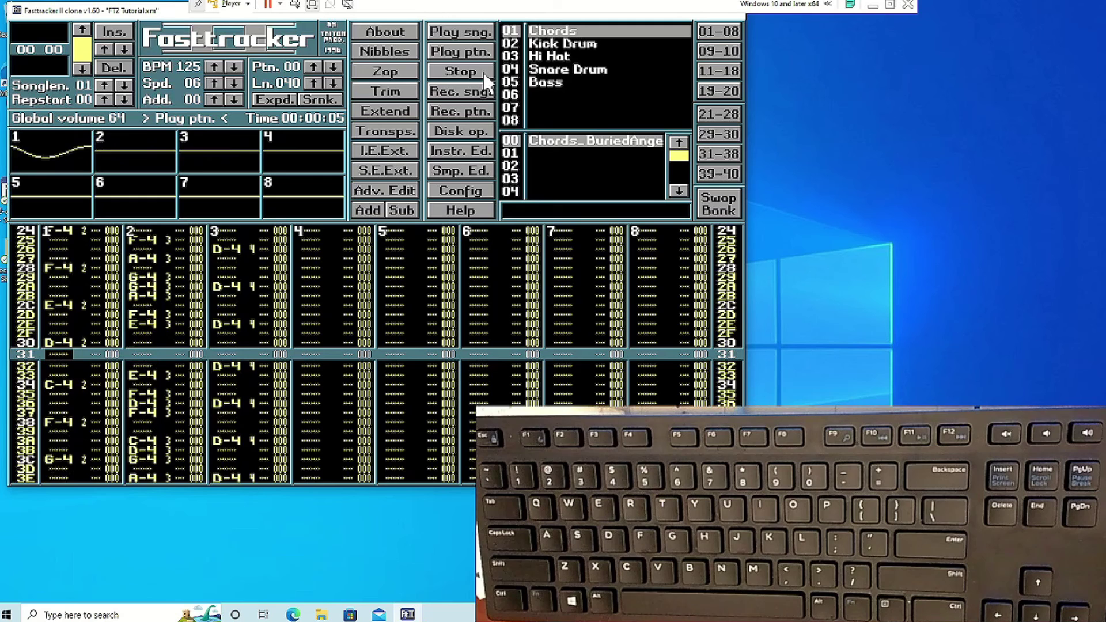
pyautogui.click(485, 75)
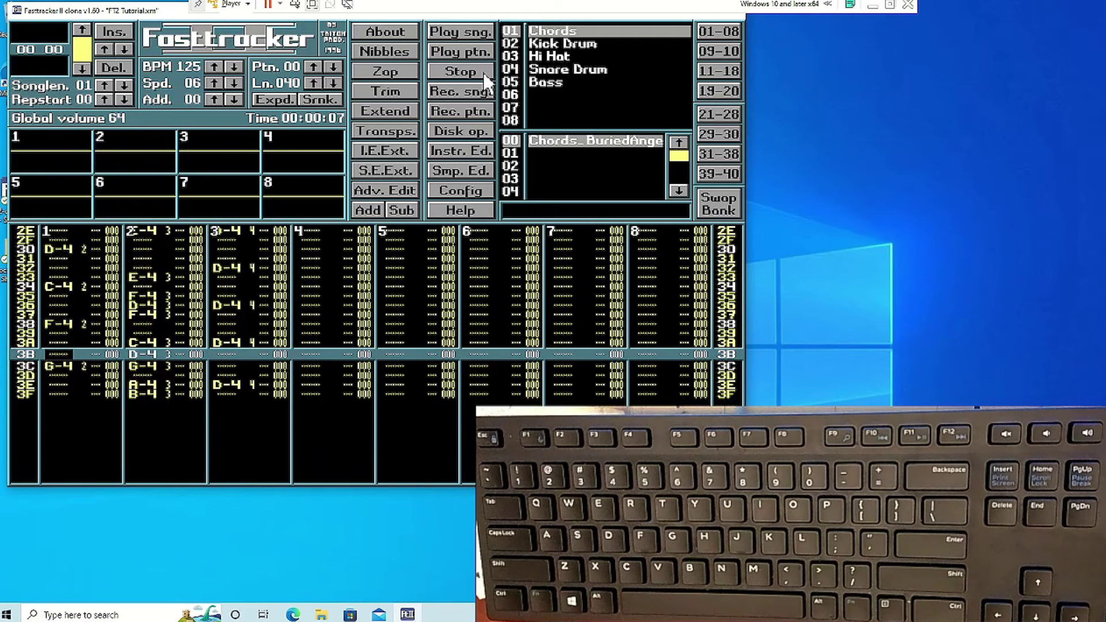
pyautogui.press('Home')
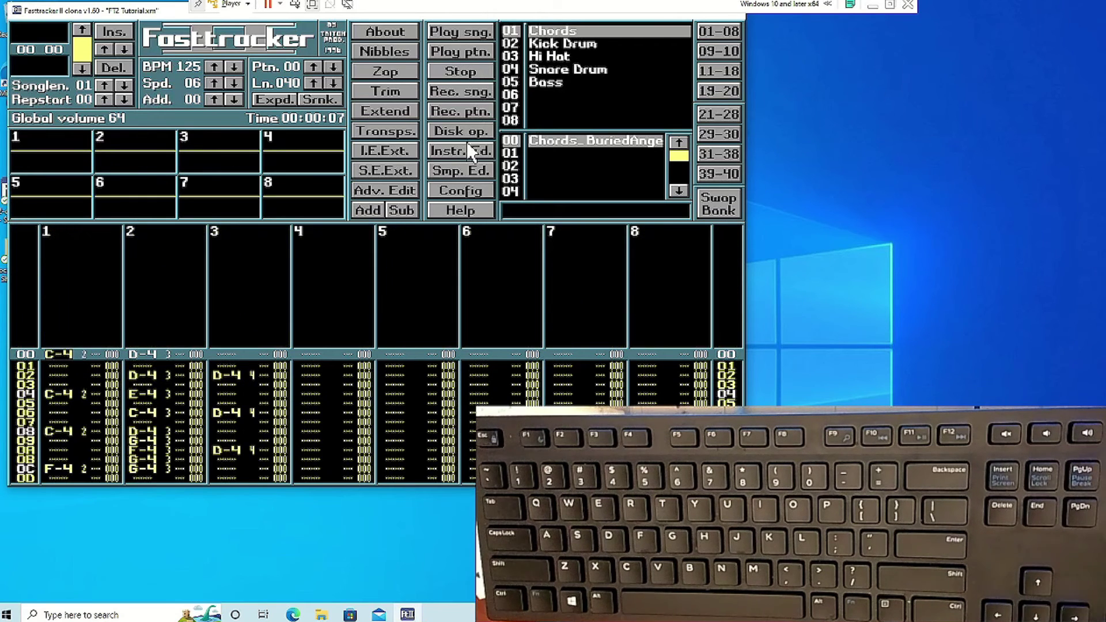